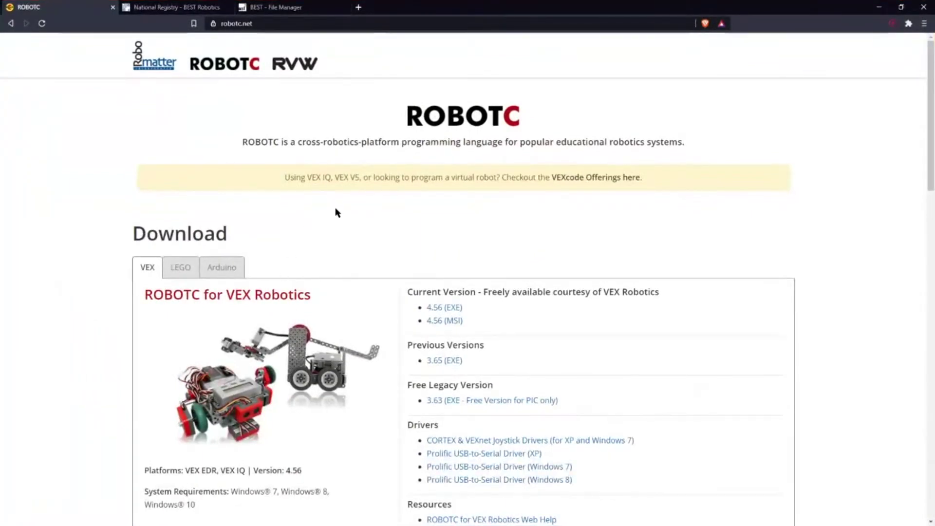
- Download the ROBOTC 4.56 (EXE) installer from robotc.net to Downloads and launch it
click(189, 23)
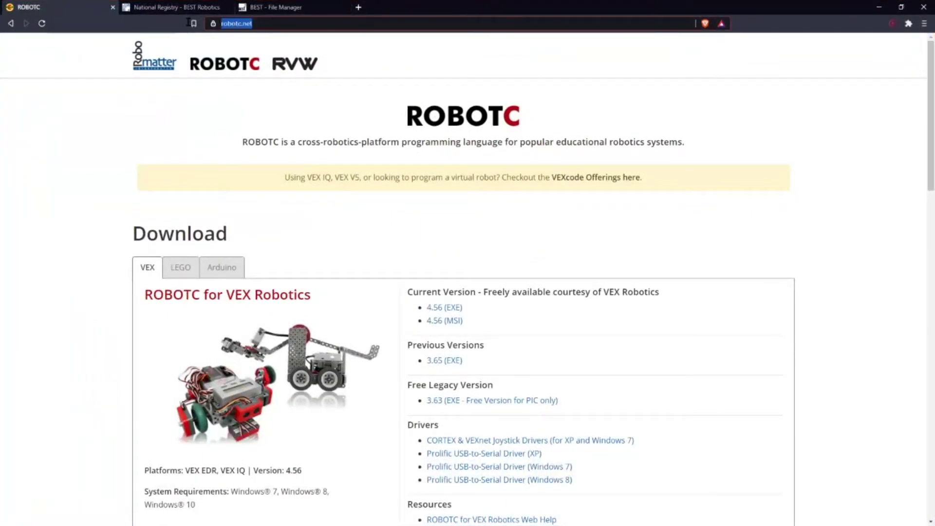
click(101, 186)
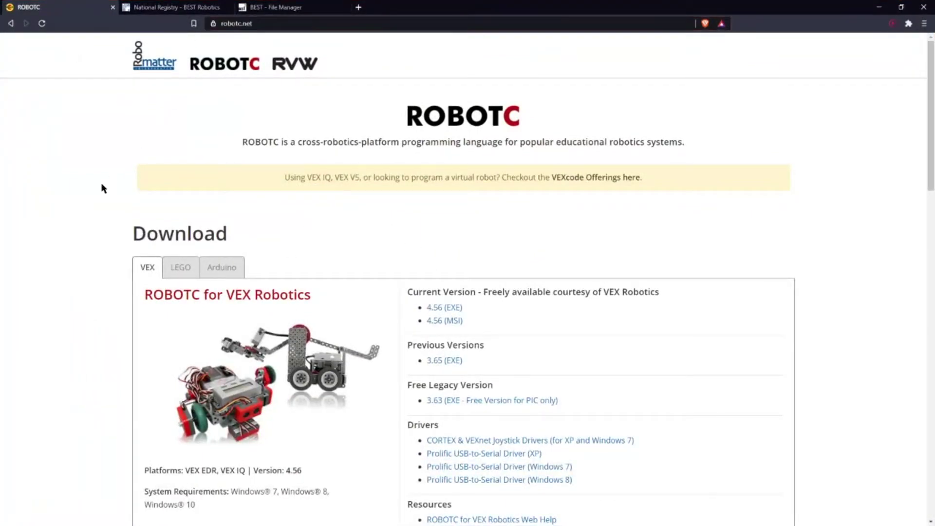
click(444, 308)
click(385, 247)
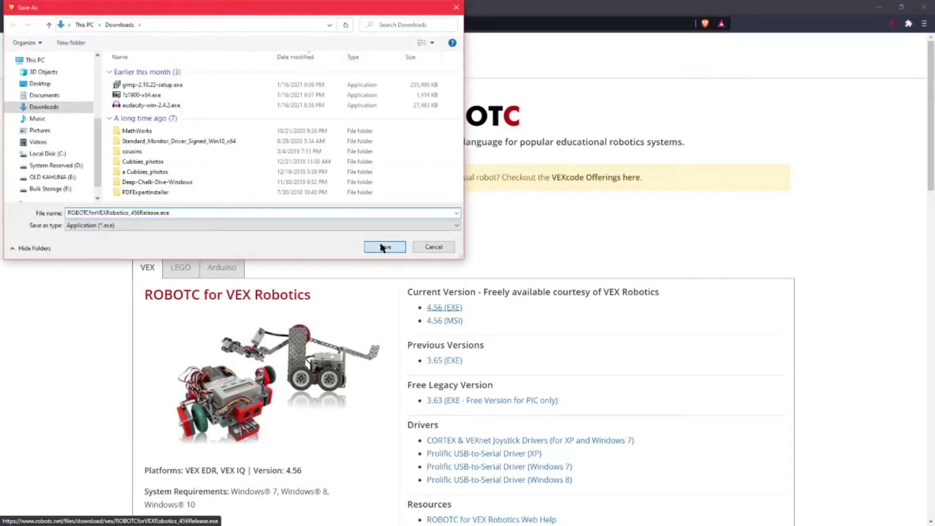
click(108, 508)
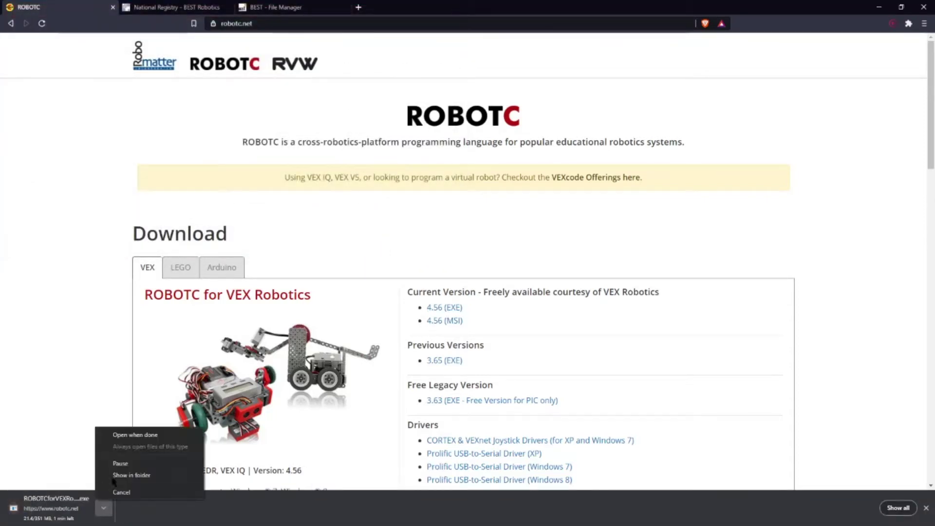
- Install ROBOTC 4.X to the default folder with Complete setup, allowing the VEX Robotics driver
click(124, 436)
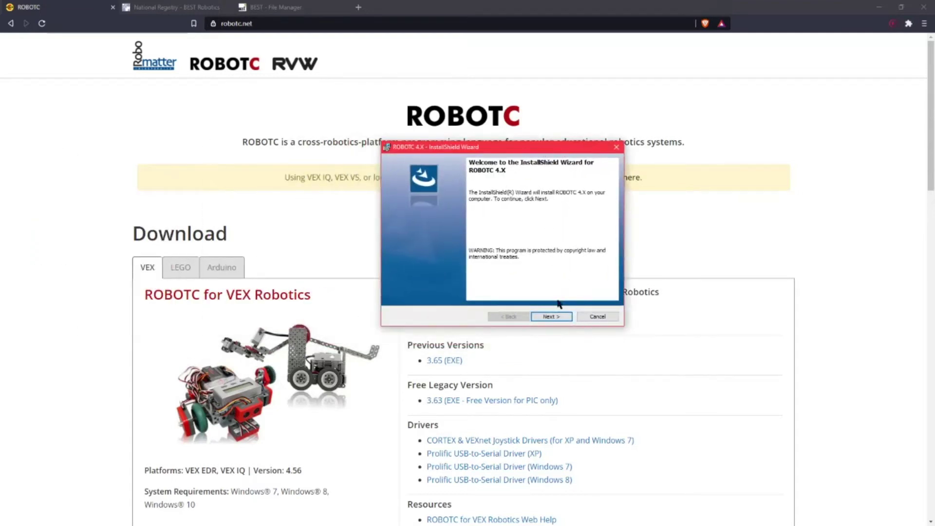
click(557, 318)
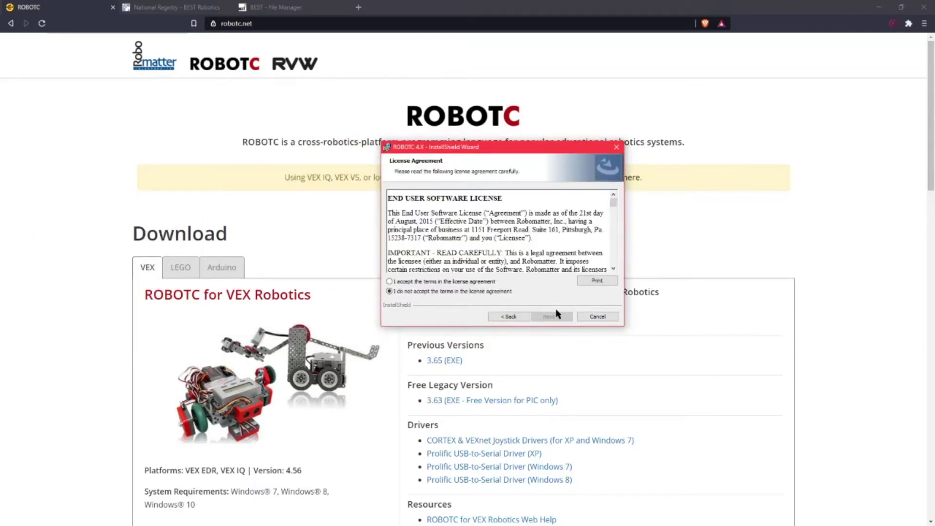
click(389, 282)
scroll(604, 268, down, 10)
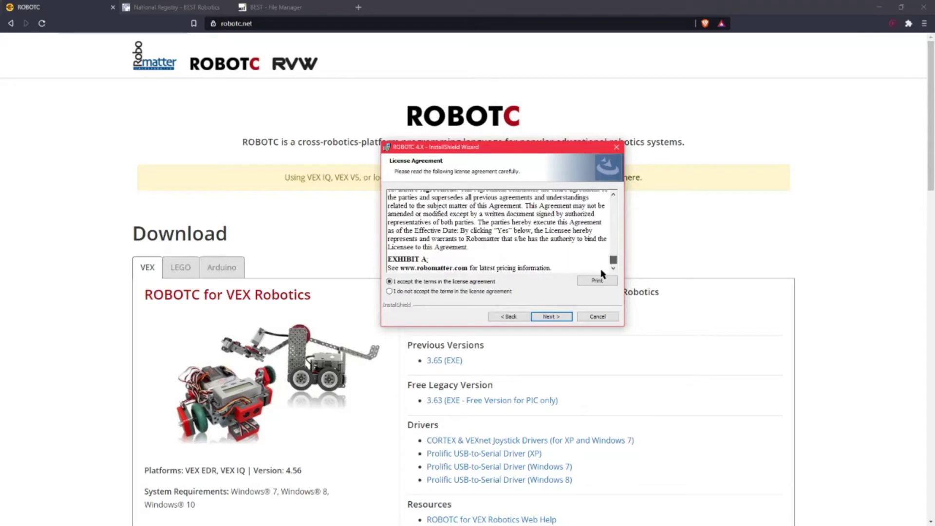
click(551, 318)
click(552, 318)
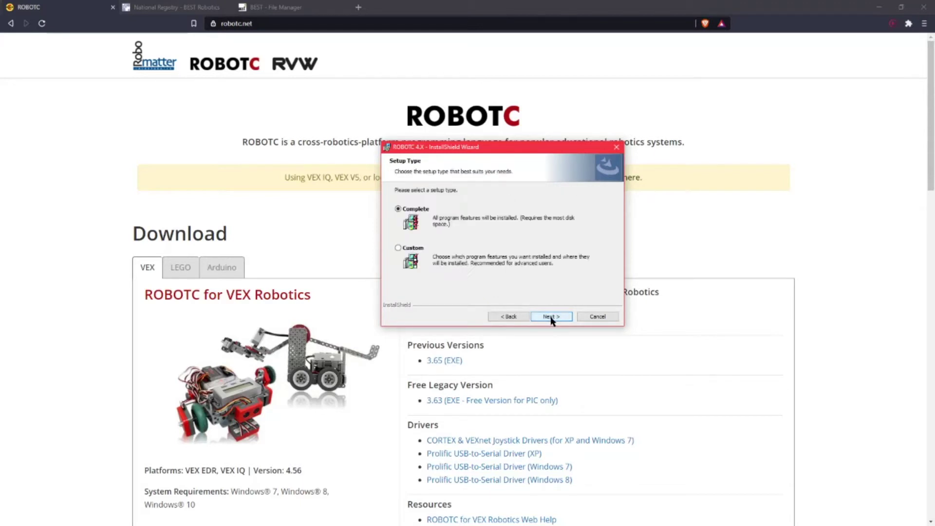
click(554, 317)
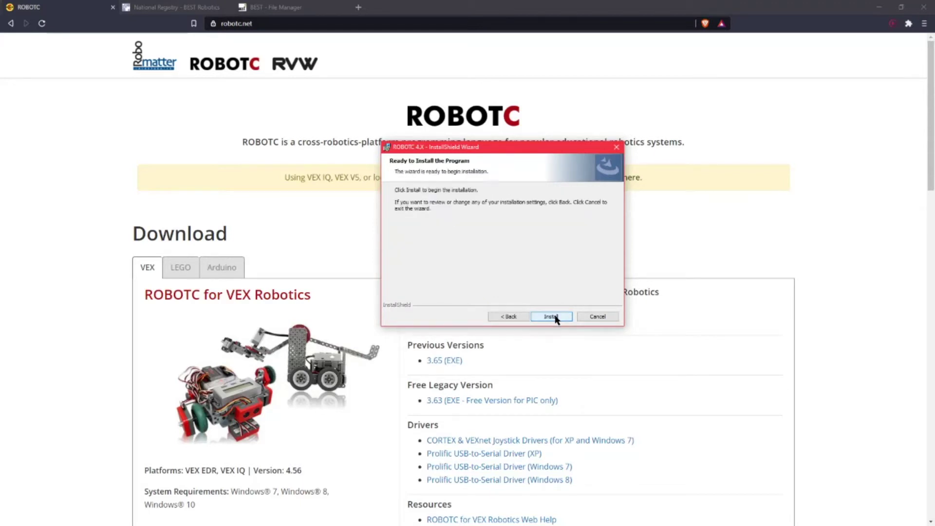
click(554, 317)
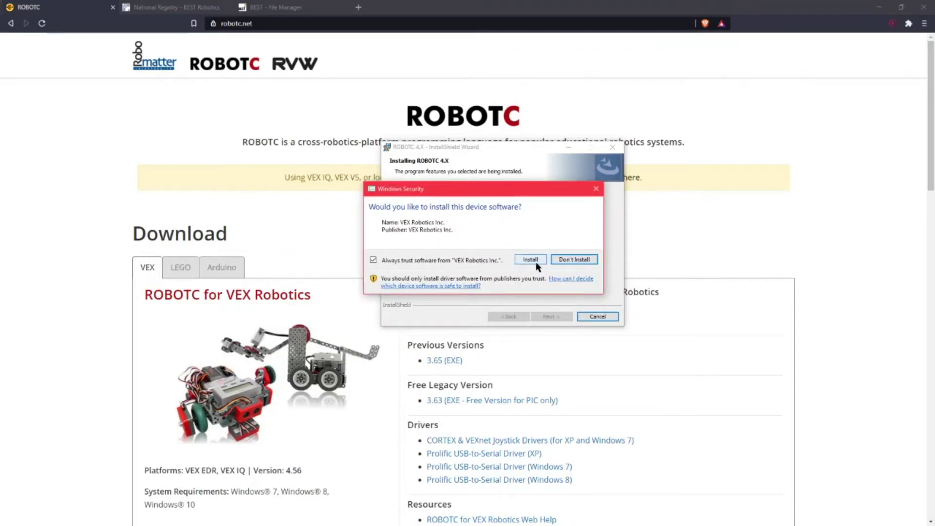
click(530, 260)
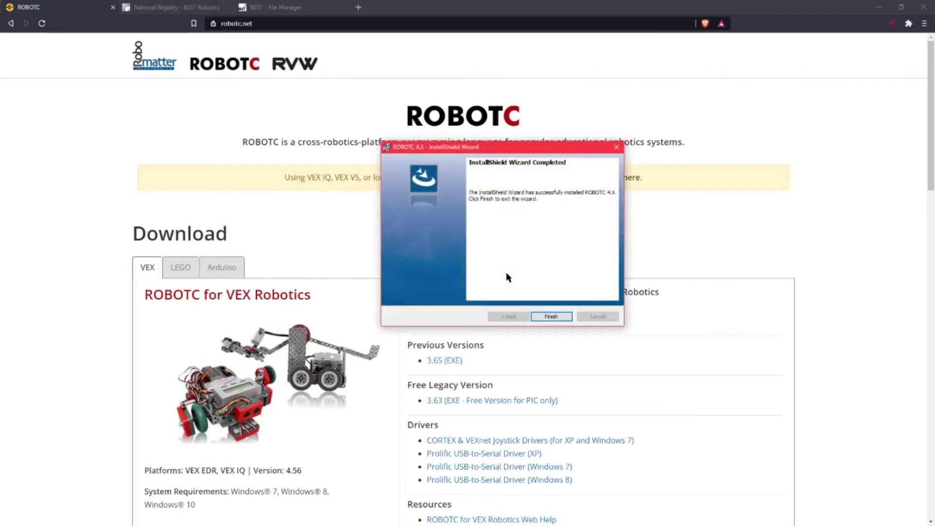
- Close the finished installer and create a new ROBOTC source file with a task main() template
click(551, 317)
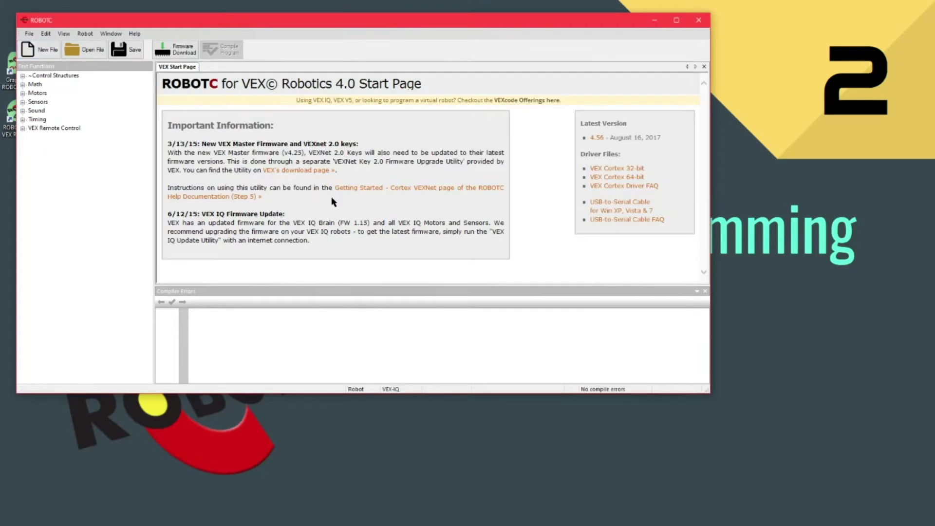
click(53, 51)
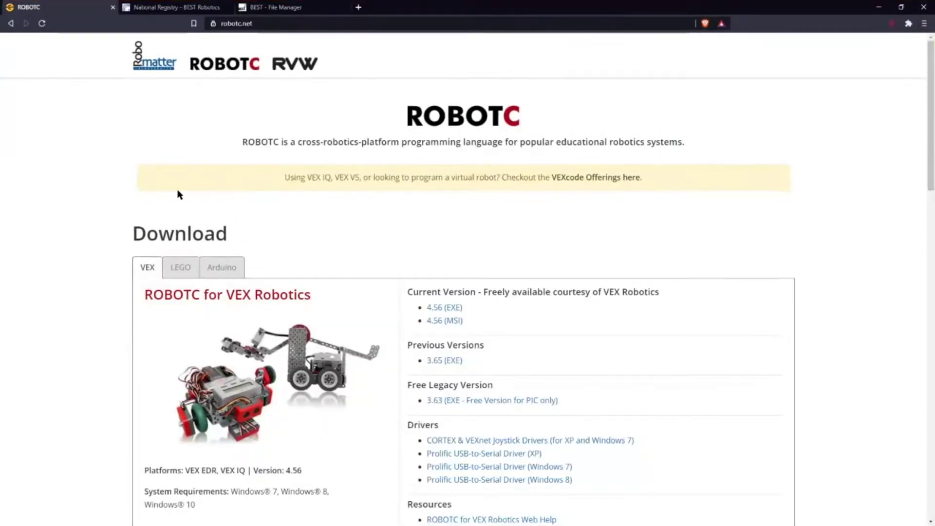
- Log in to the BEST Robotics National Registry using the saved account credentials
click(175, 8)
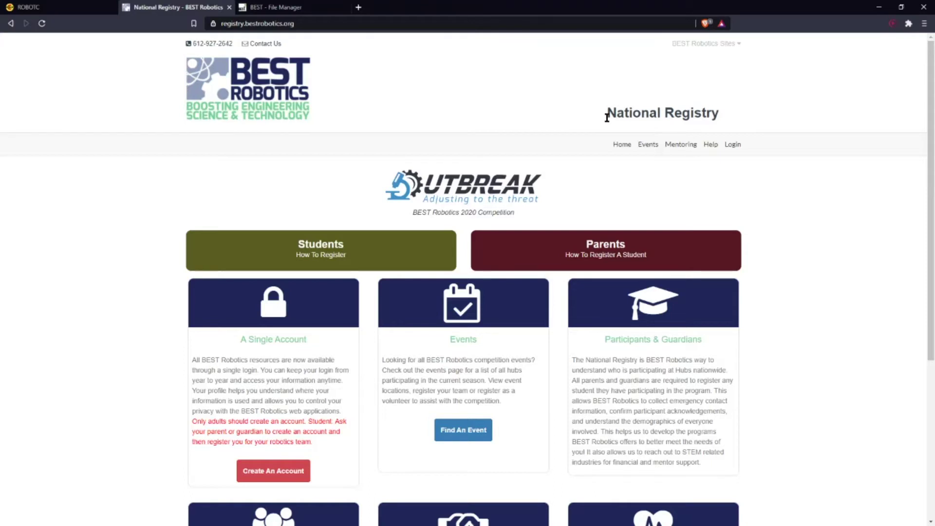
click(732, 145)
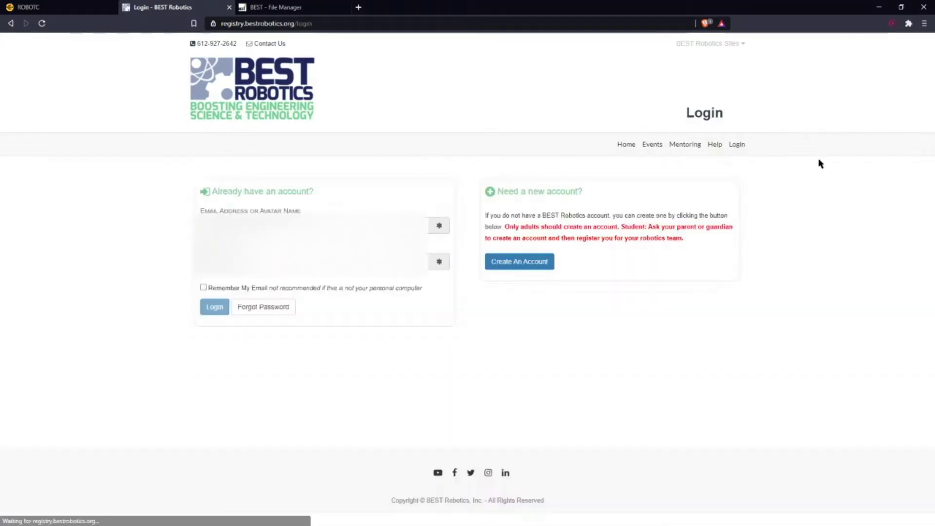
click(312, 226)
click(243, 253)
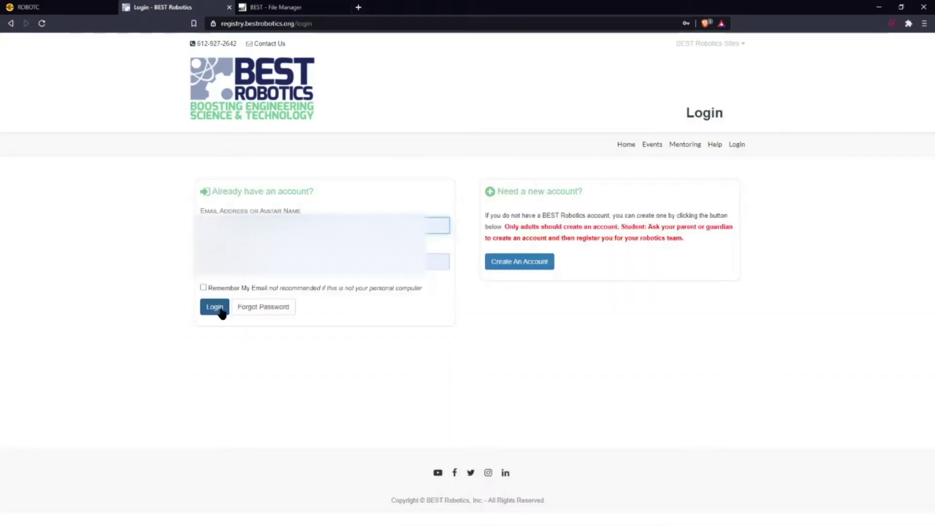
click(215, 306)
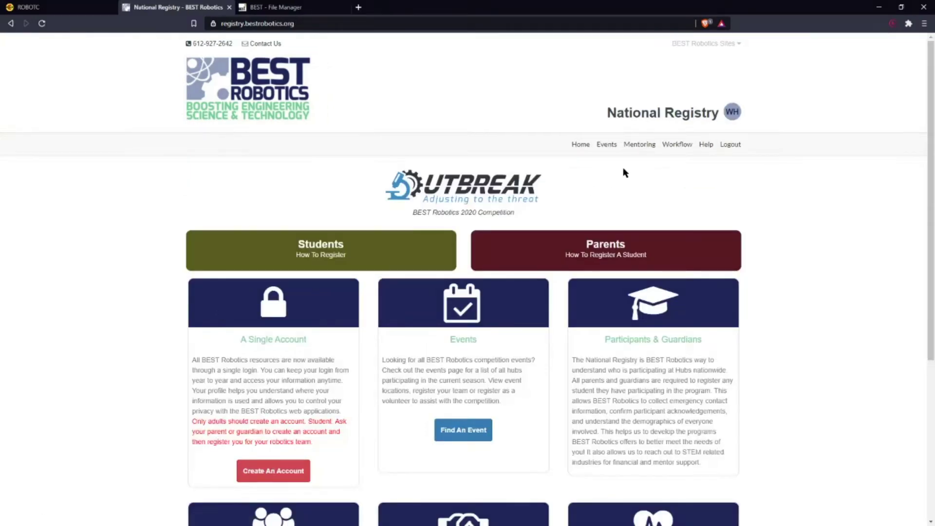
- Open the Team Workflow page and locate the Team Software Licenses section
click(681, 147)
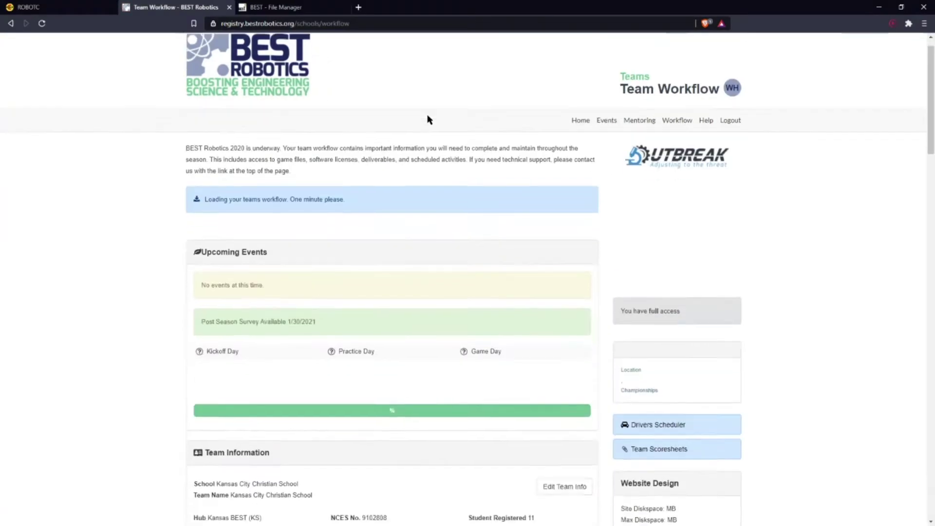
scroll(429, 117, down, 5)
scroll(428, 117, down, 7)
scroll(429, 115, up, 2)
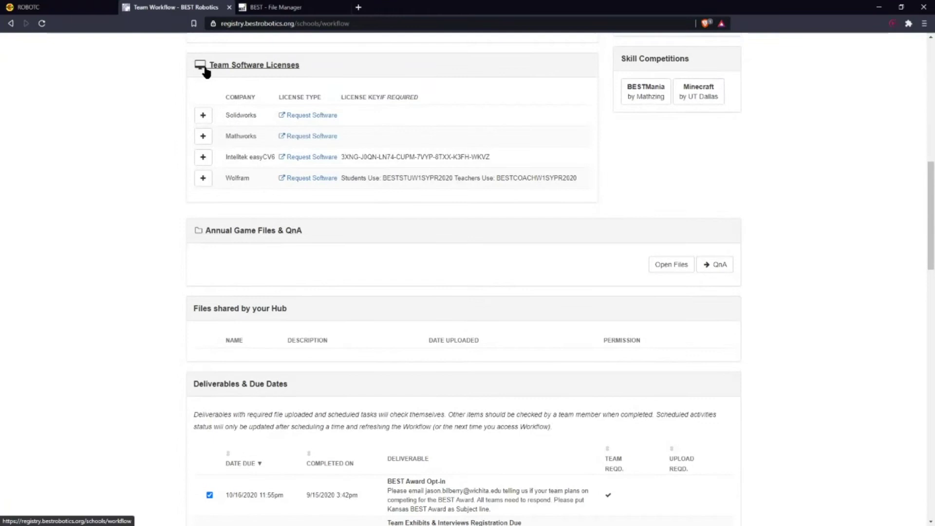
- Open the shared Software listing in BEST File Manager and browse the RobotC and Simulink folders
click(286, 72)
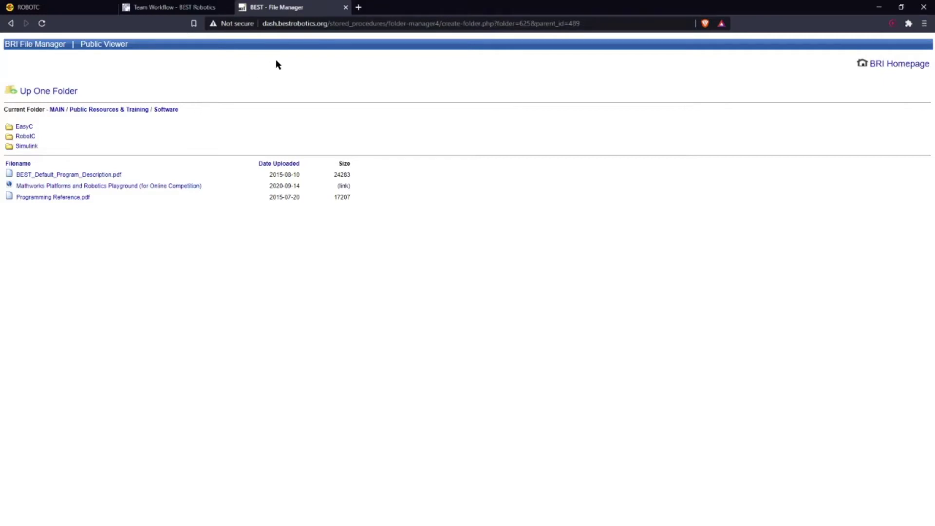
click(28, 128)
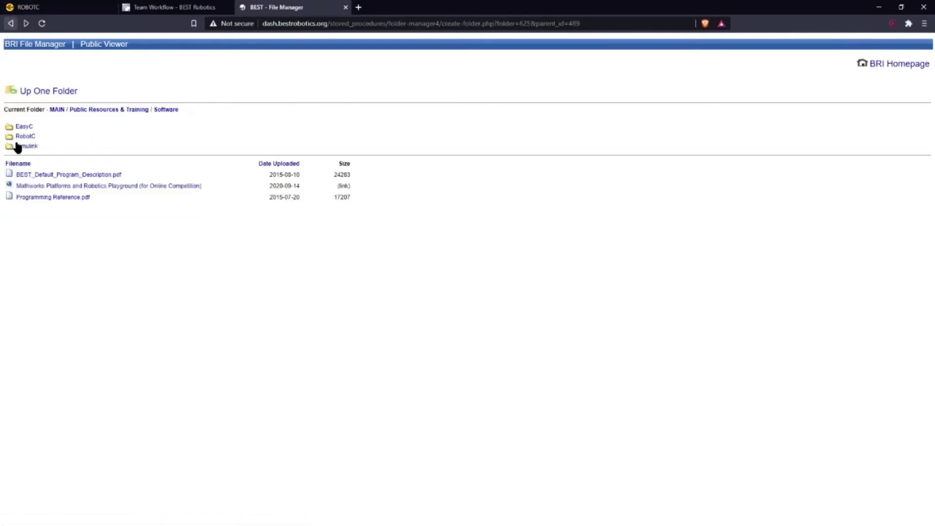
click(21, 146)
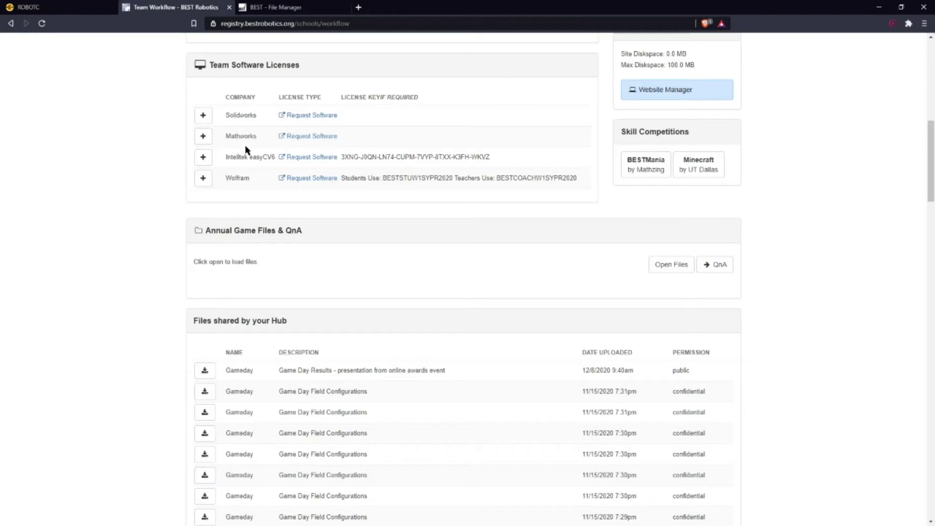
- Open the MathWorks Student Competitions Software Request Form from the complimentary software offer
click(298, 137)
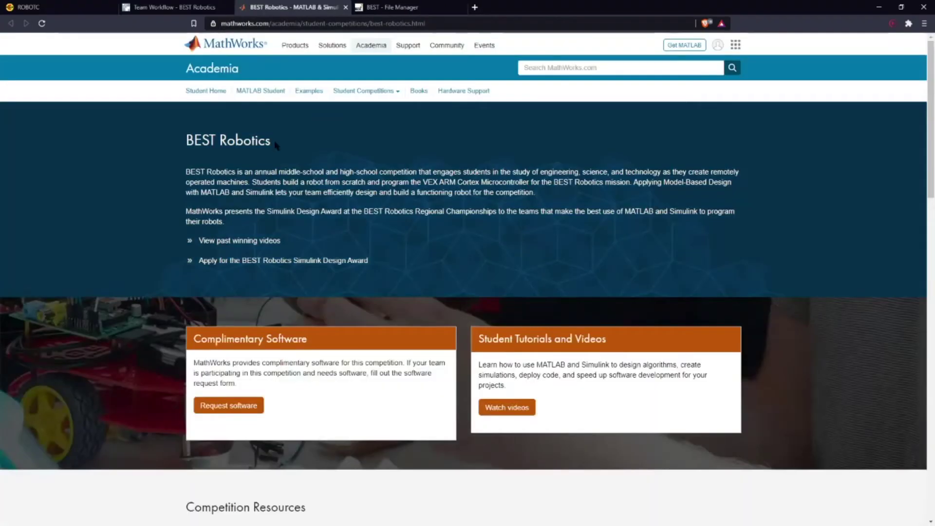
click(223, 407)
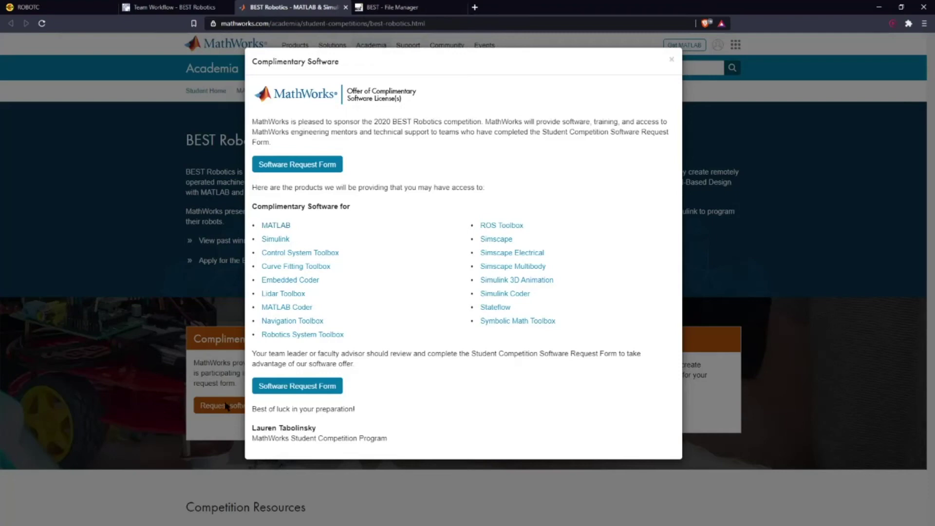
click(293, 167)
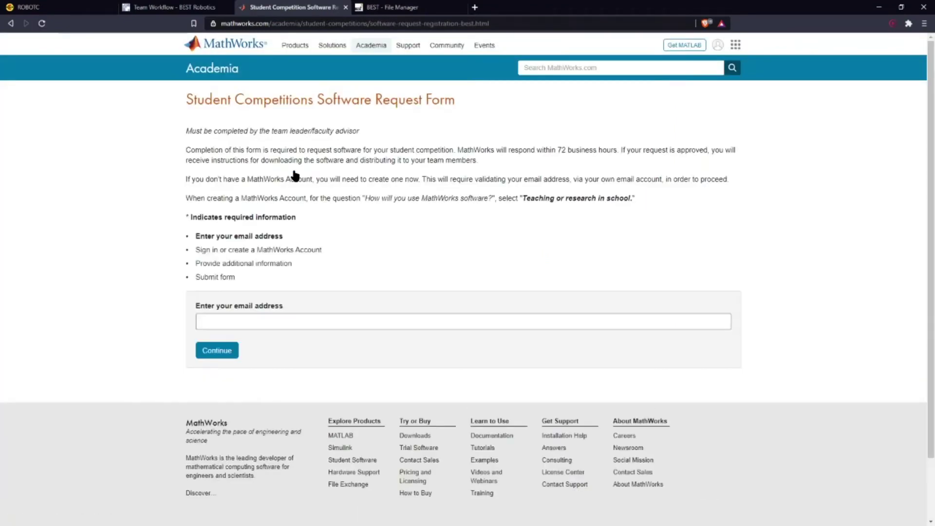
- Sign in with the saved account e-mail and review the pre-filled contact fields
click(225, 321)
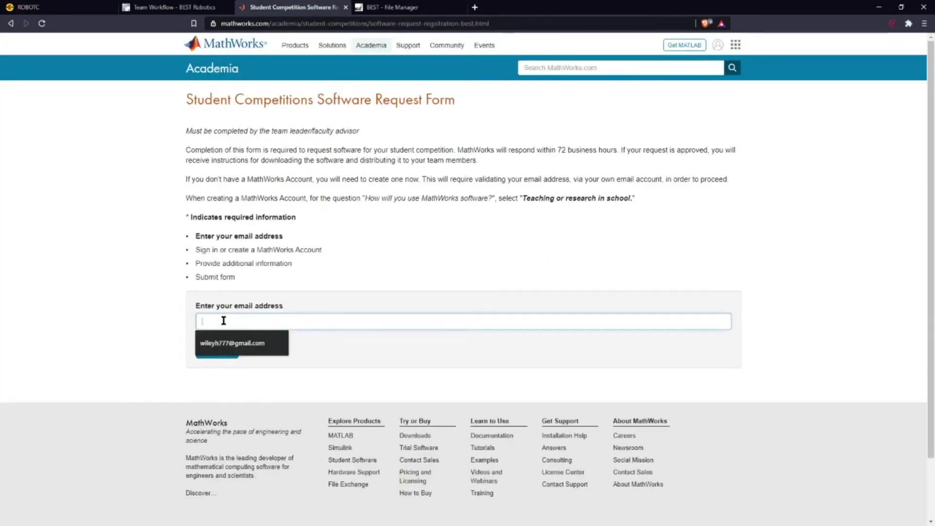
click(230, 351)
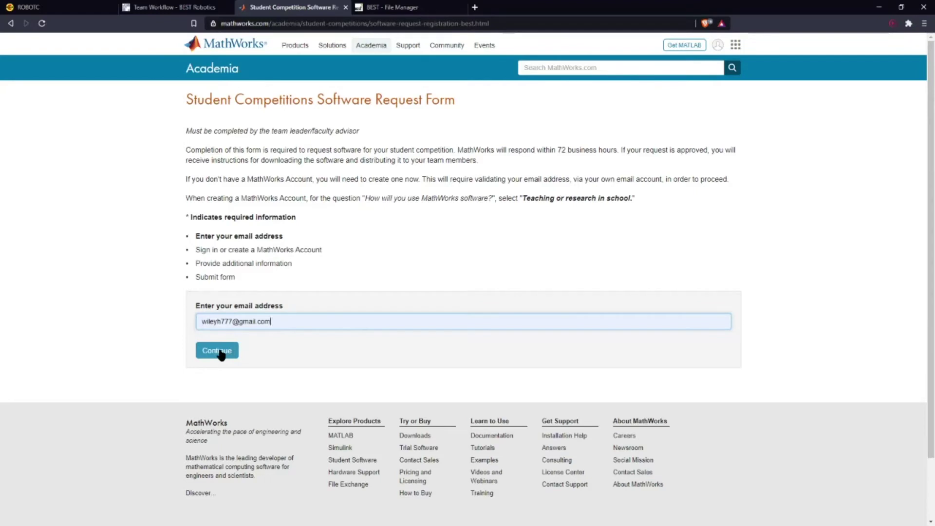
click(218, 351)
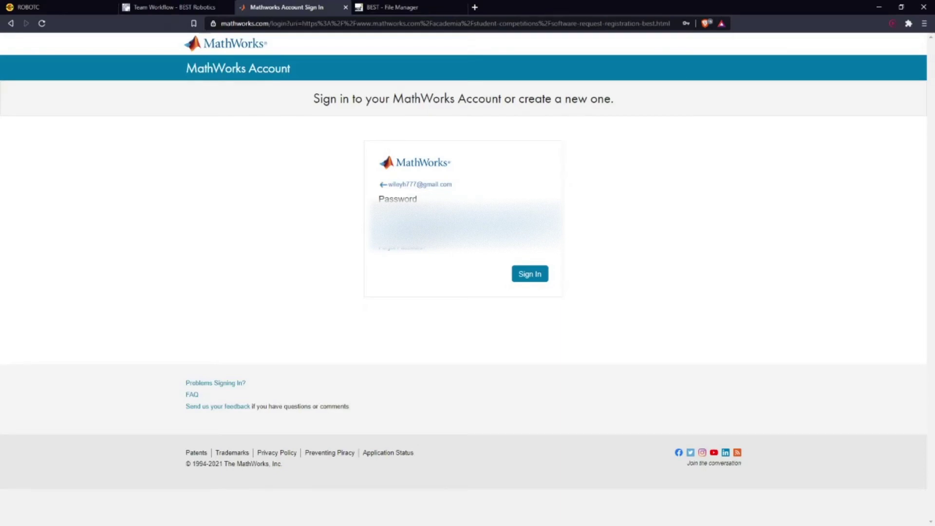
scroll(299, 228, down, 9)
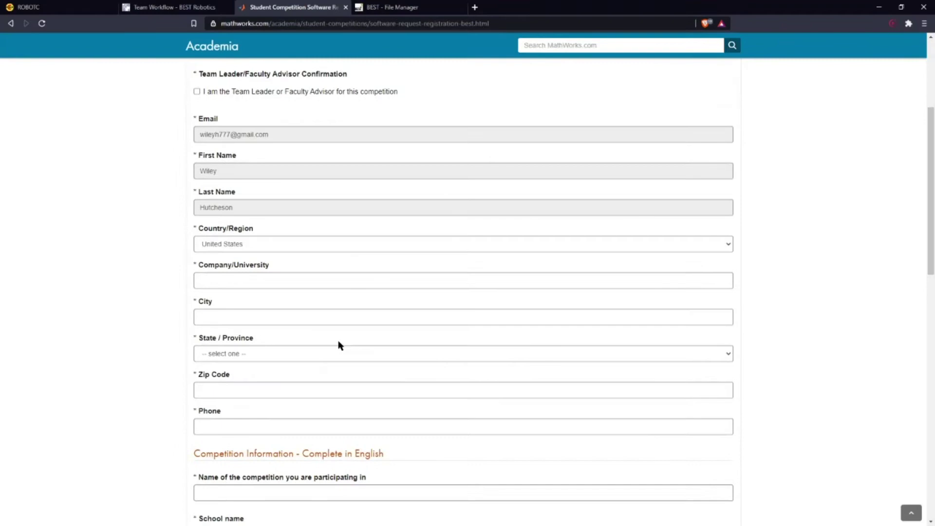
scroll(303, 197, down, 7)
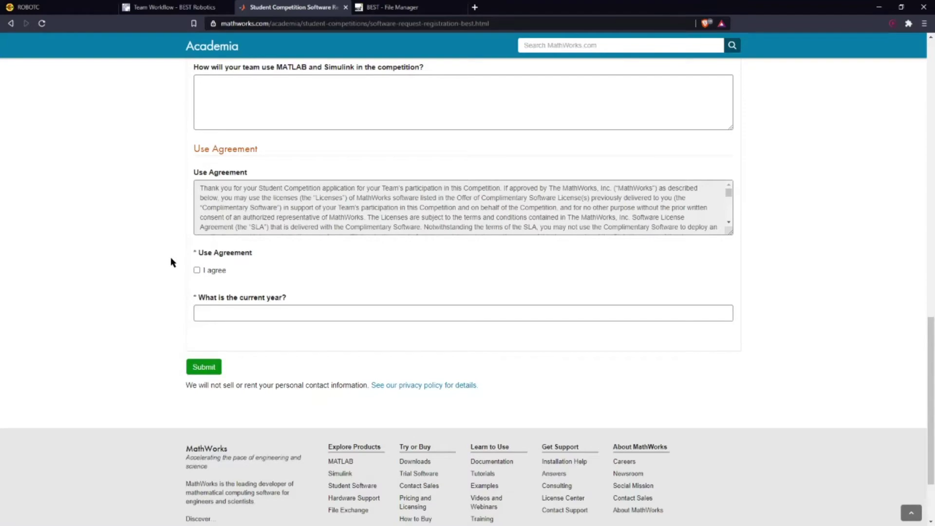
middle_click(159, 306)
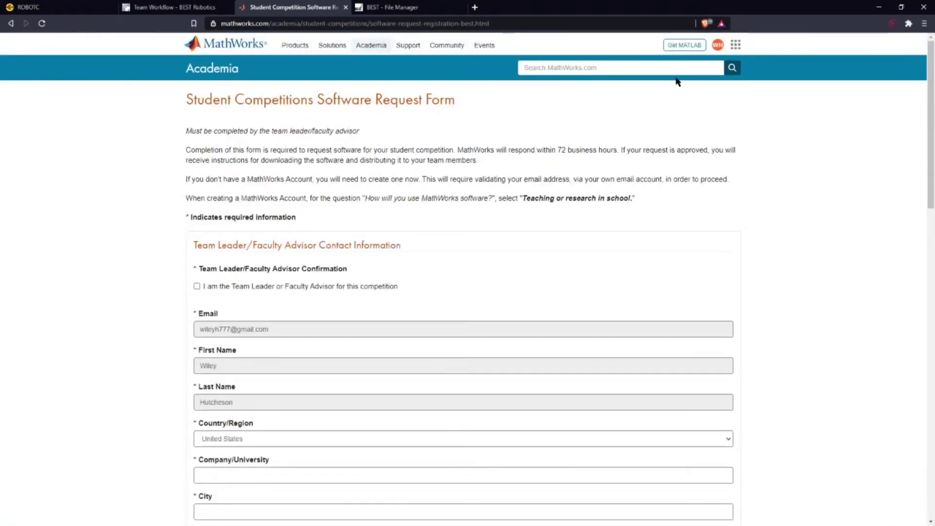
- Go to My Account and find the 2020 BEST Robotics license entry
click(717, 46)
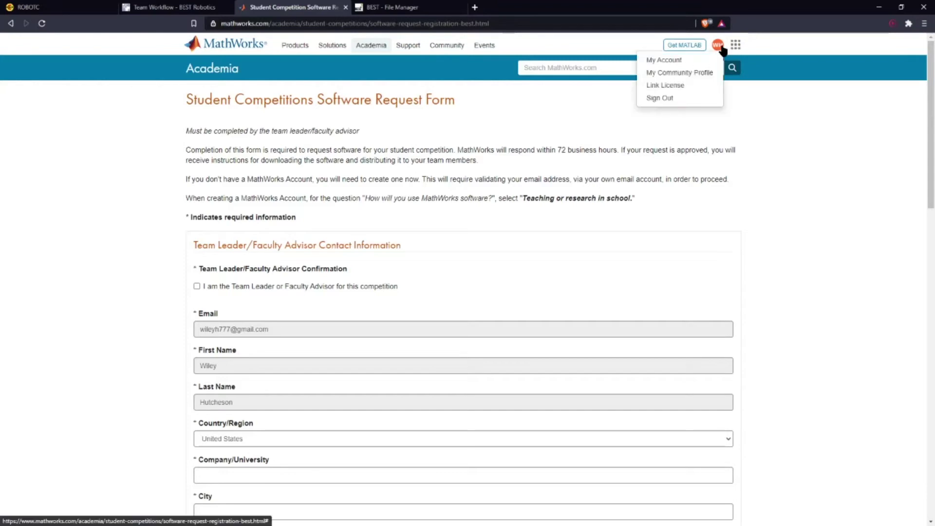
click(670, 60)
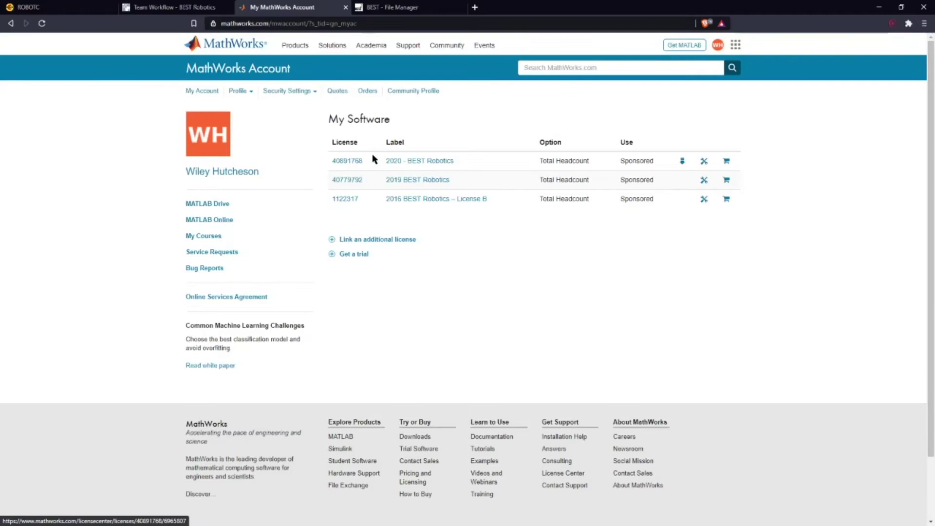
drag(331, 161, 442, 147)
click(442, 148)
- Download the R2020b Windows installer for that license to Downloads, set to open when done
click(684, 163)
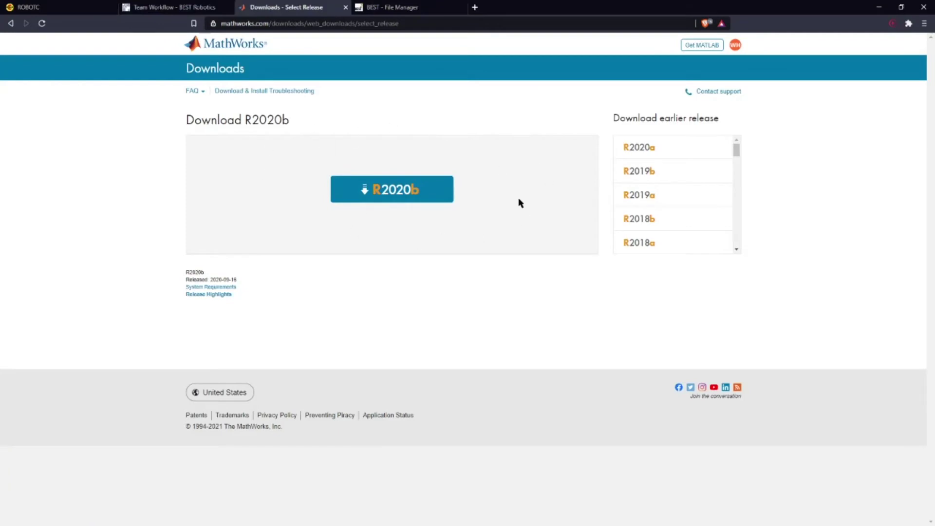
click(394, 194)
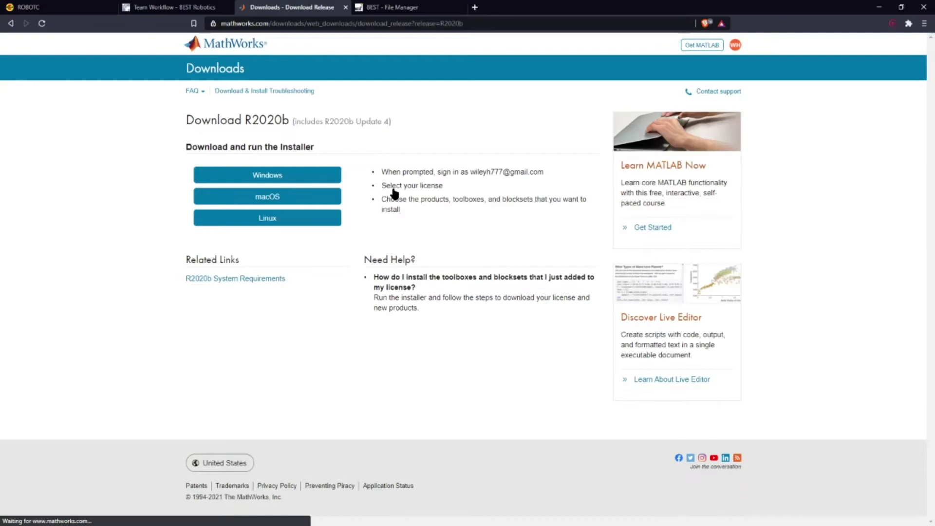
click(292, 180)
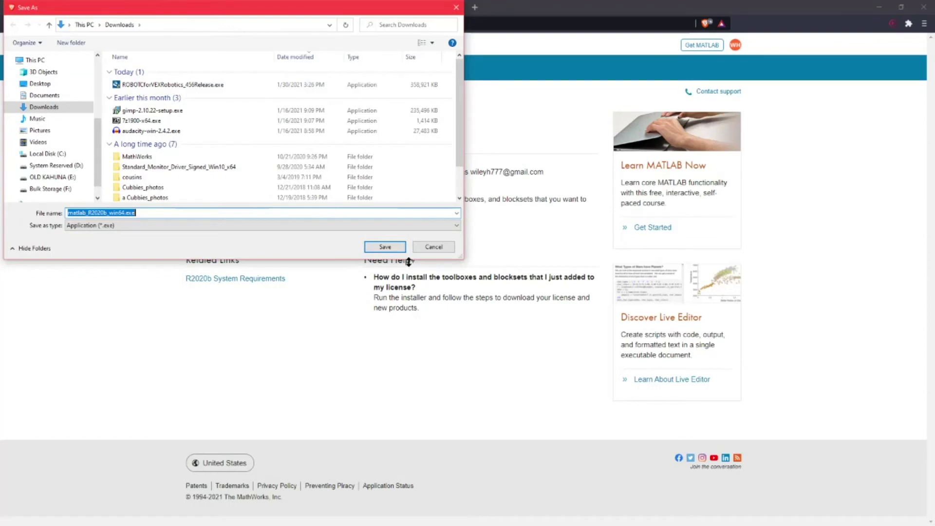
click(385, 247)
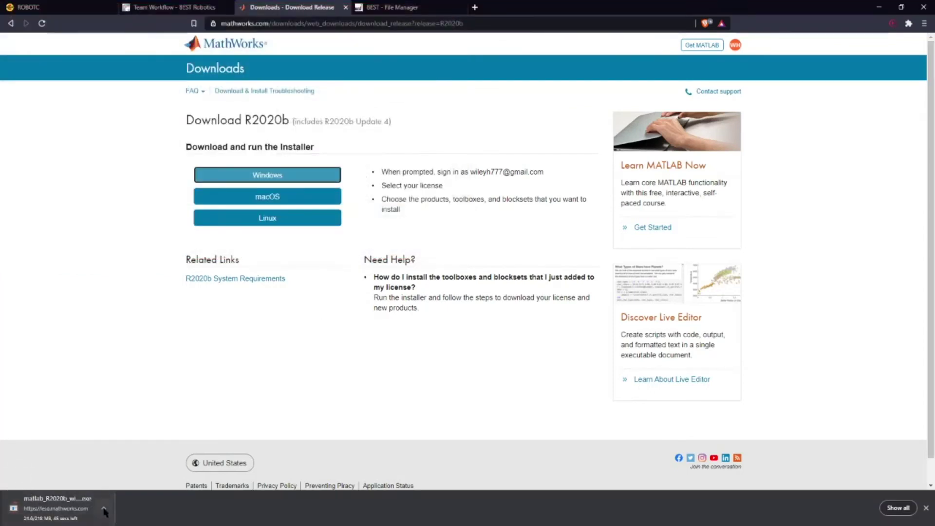
click(103, 508)
click(132, 436)
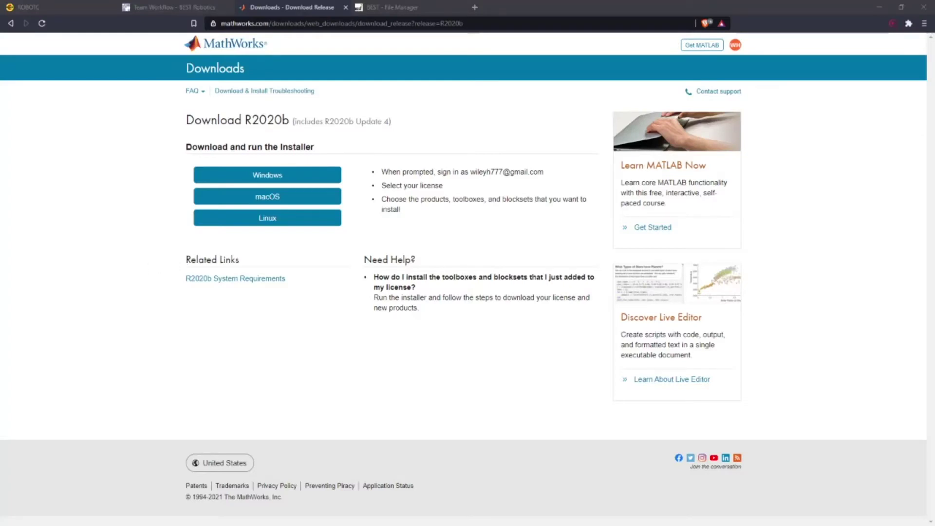
- Sign in to the MathWorks Product Installer with the account e-mail and password
drag(220, 252, 244, 280)
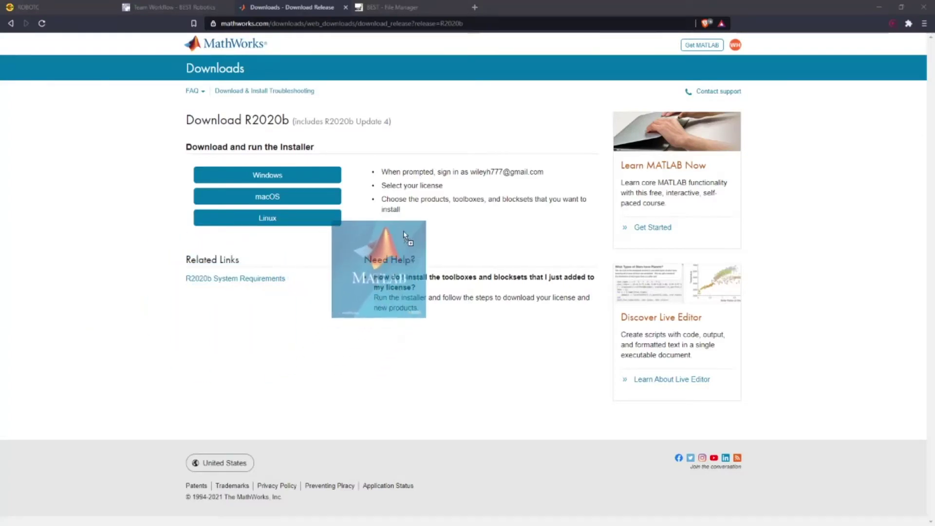
drag(403, 235, 508, 239)
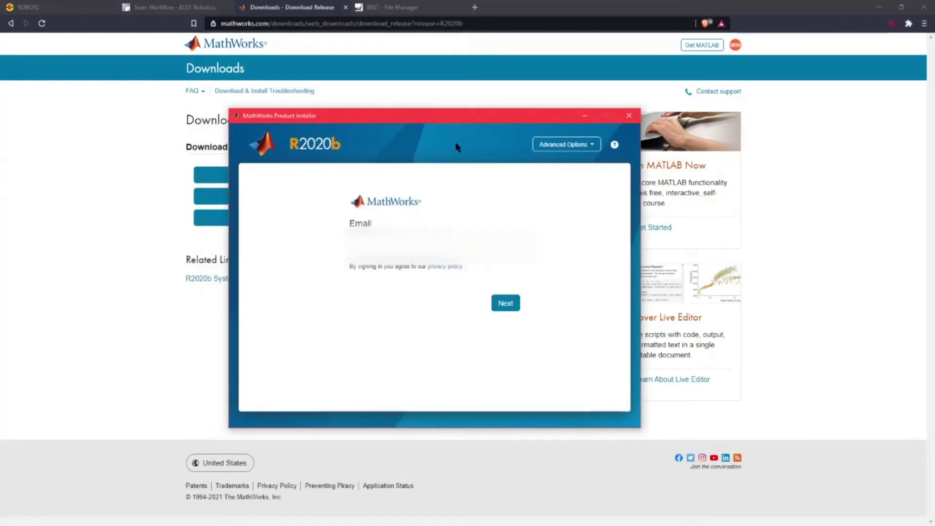
key(Return)
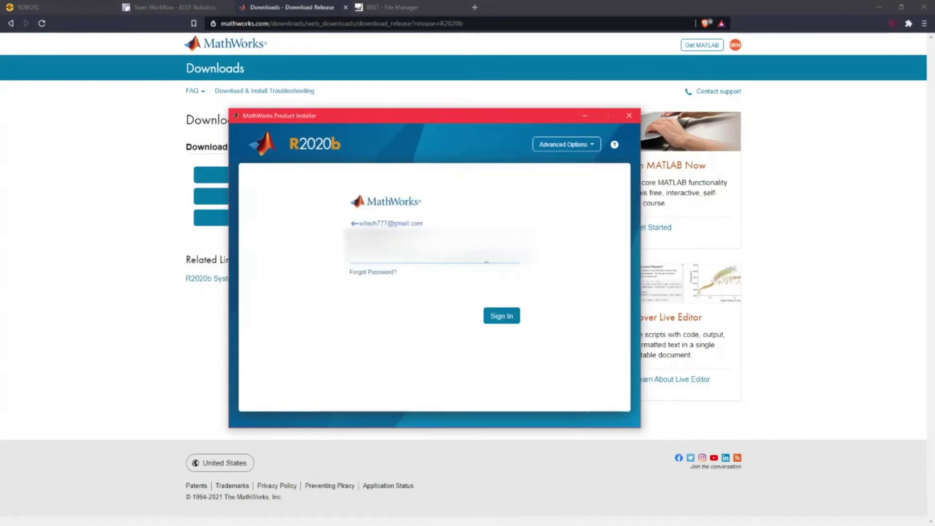
key(Return)
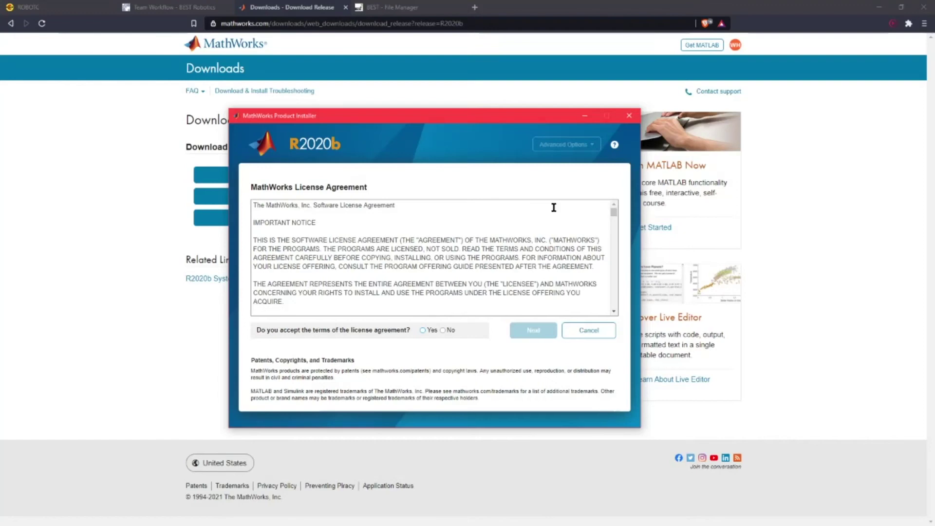
- Accept the license agreement terms and continue to license selection
scroll(615, 244, down, 5)
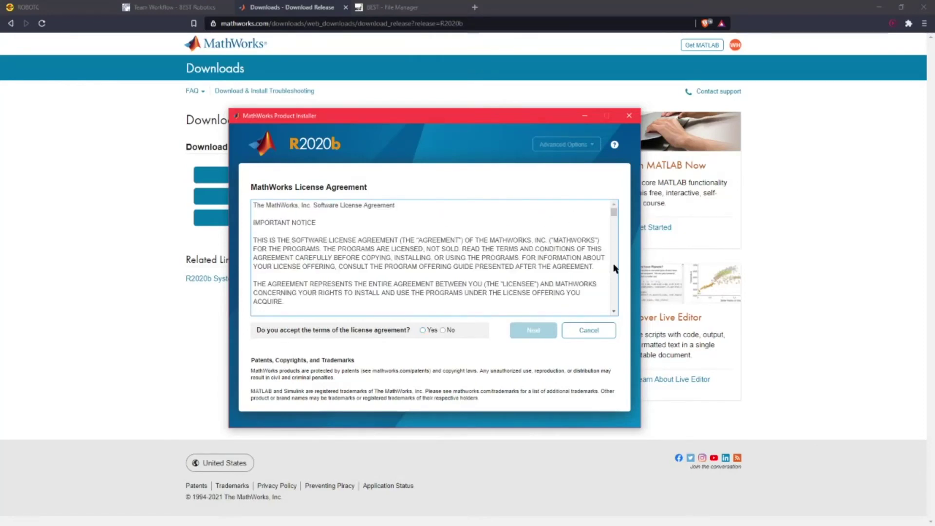
click(421, 331)
click(539, 332)
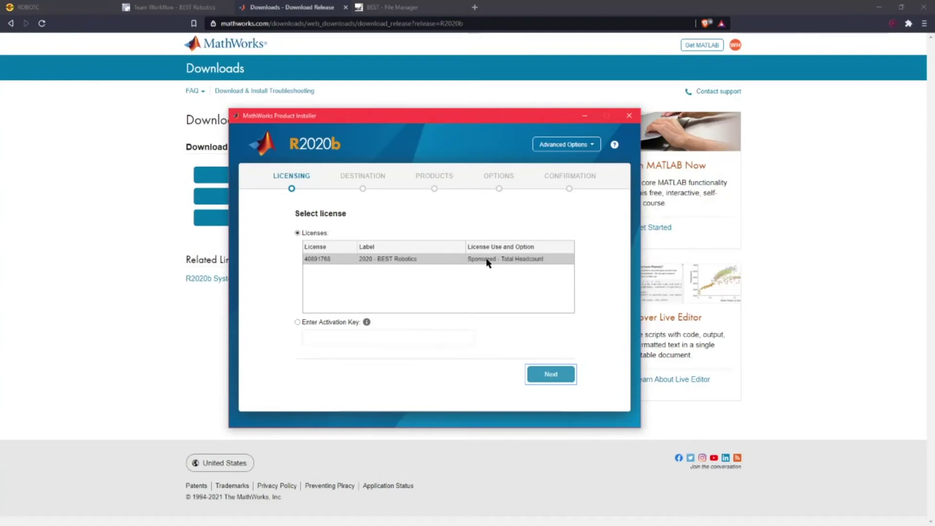
- Use the 2020 BEST Robotics license and keep F:\MATLAB as the install folder
click(558, 380)
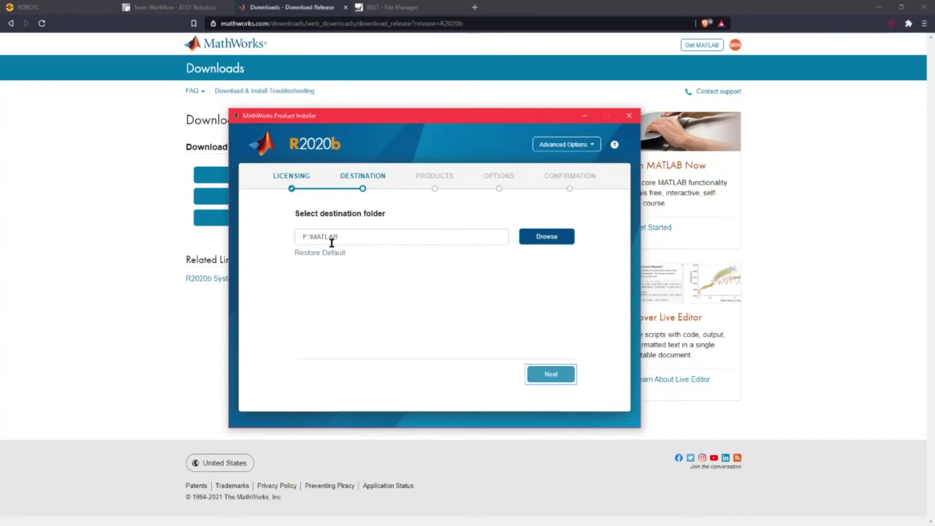
click(549, 380)
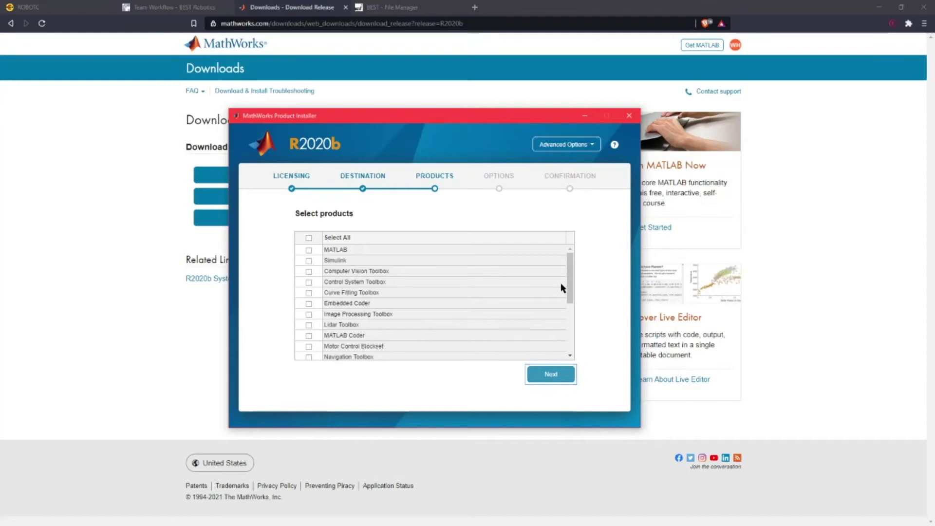
drag(573, 284, 568, 265)
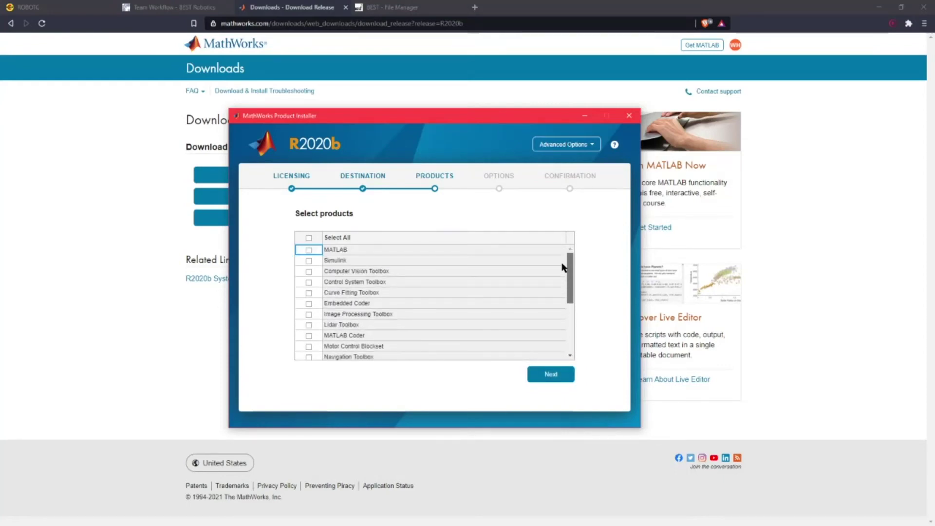
- Select all 21 products, keep the default options, and begin installation
click(307, 239)
scroll(560, 299, down, 4)
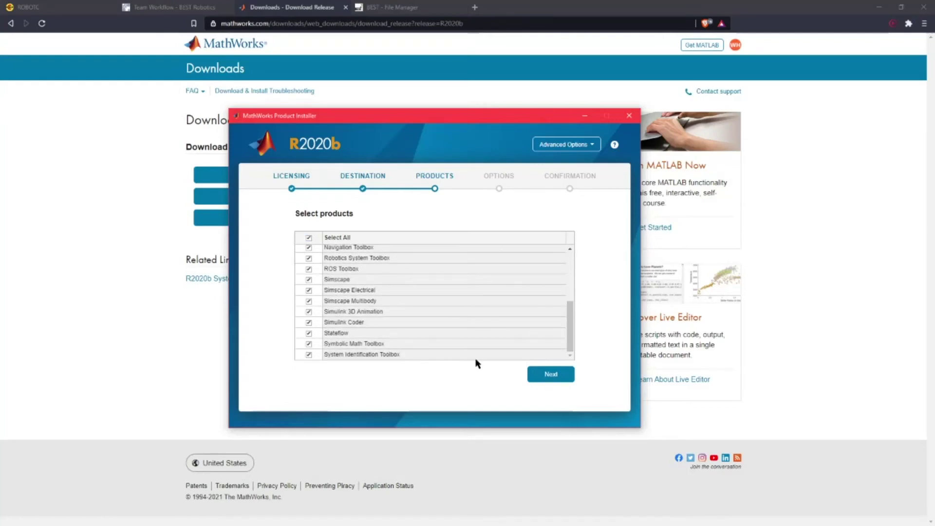
click(552, 381)
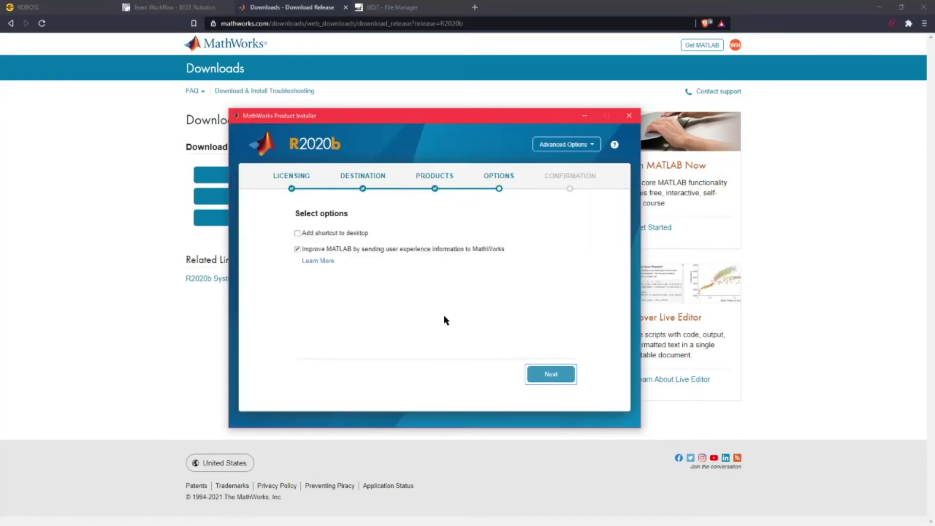
click(546, 375)
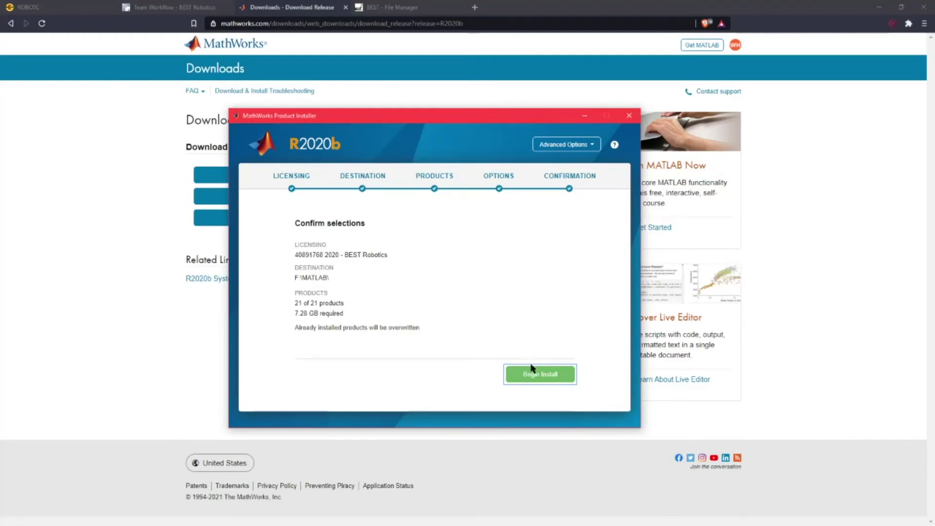
click(534, 378)
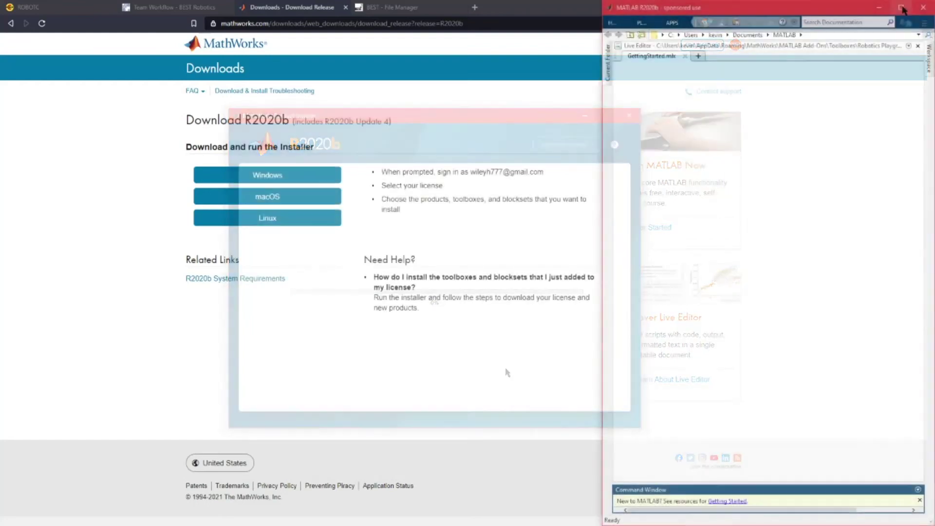
- Maximize the MATLAB R2020b window and restore the Home toolstrip
click(902, 5)
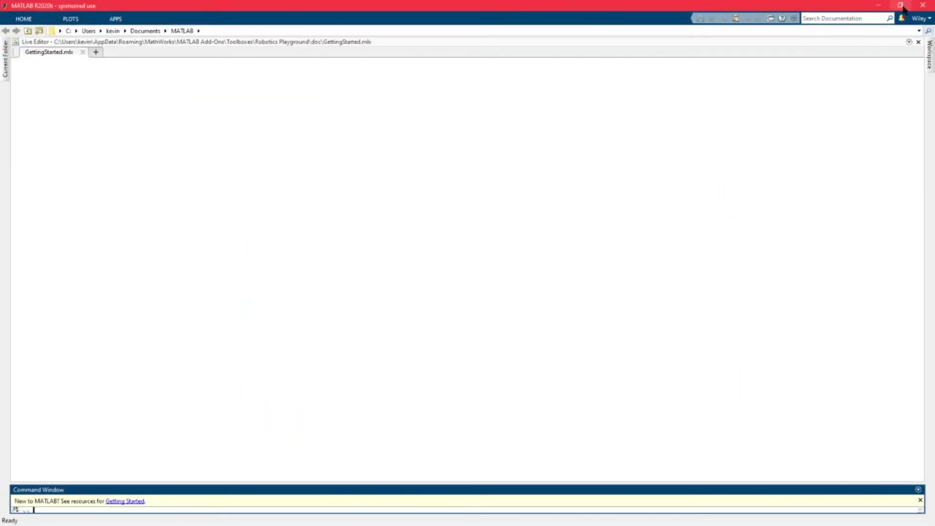
click(6, 65)
click(34, 20)
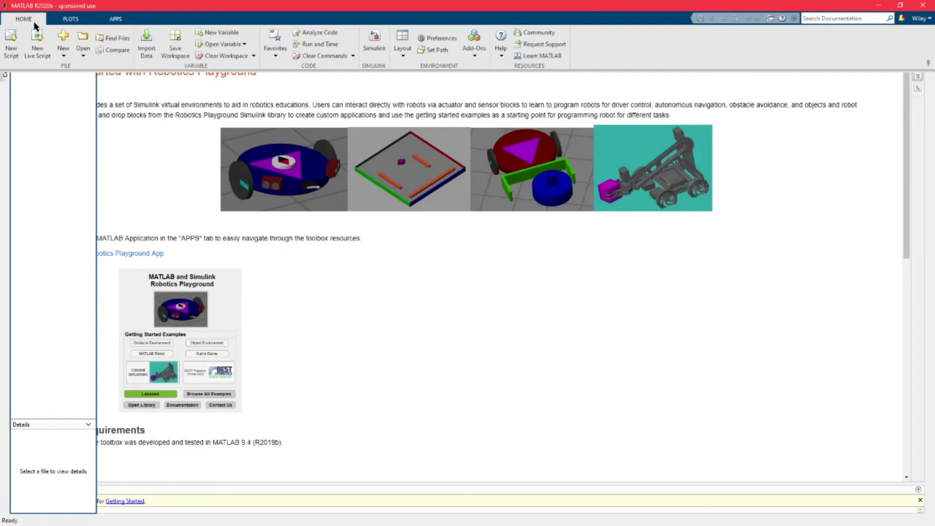
- Search Add-Ons for VEX, view the ARM Cortex-based VEX support package page, then close the browser
click(475, 48)
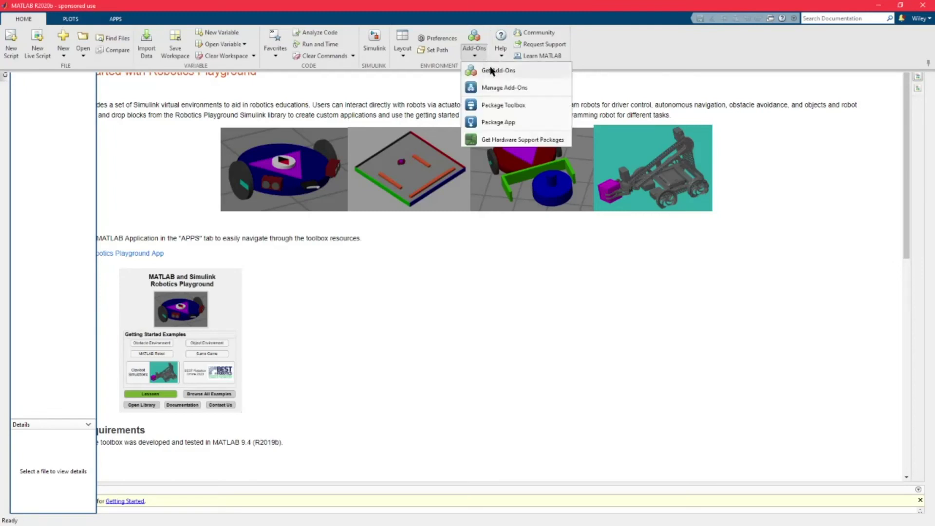
click(491, 71)
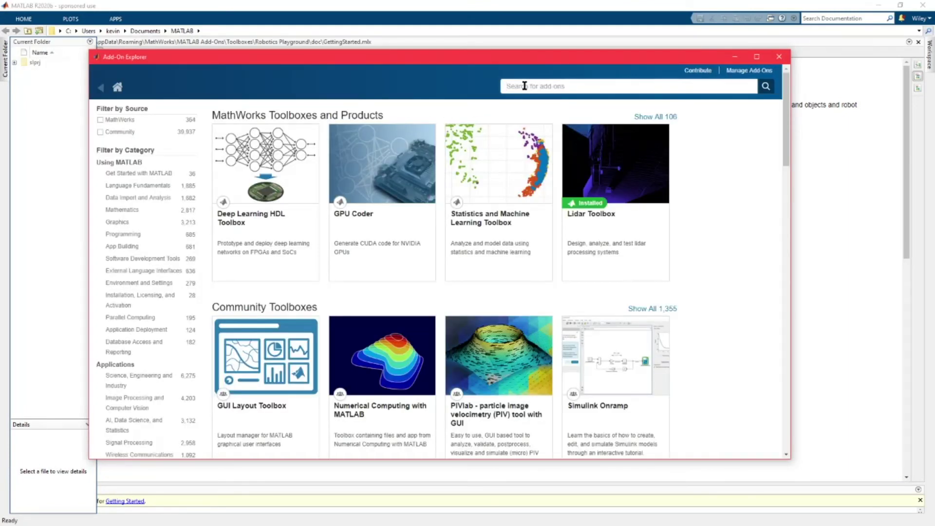
text(vex)
key(Return)
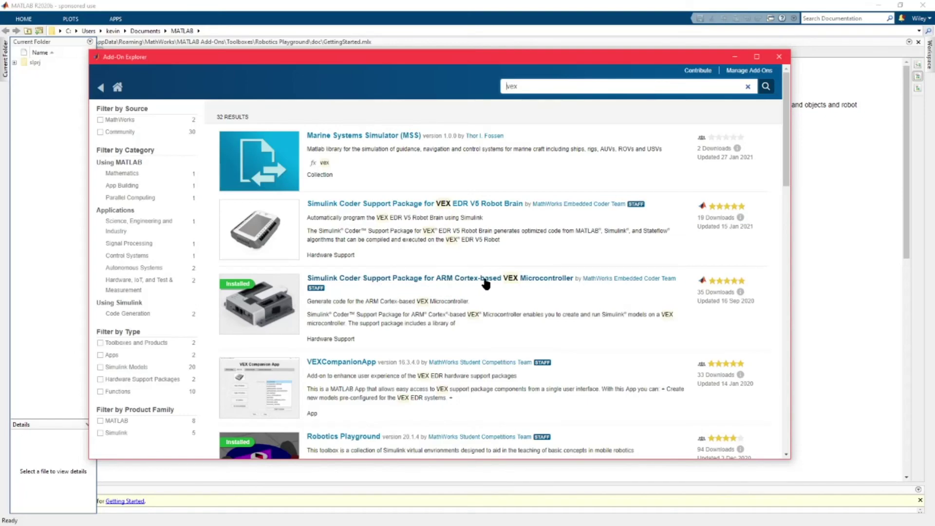
click(549, 280)
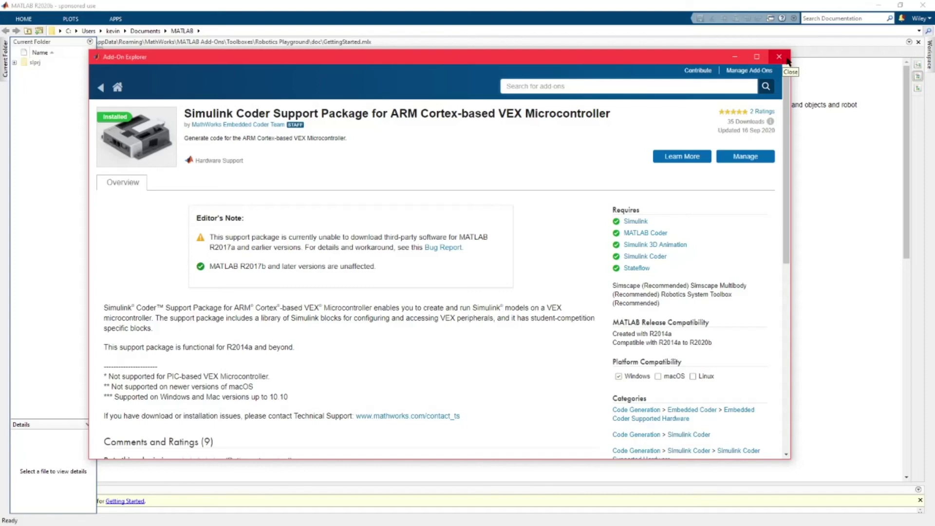
click(783, 60)
- Launch Simulink from the HOME toolstrip and create an 'untitled' model from the Blank Model template
click(124, 22)
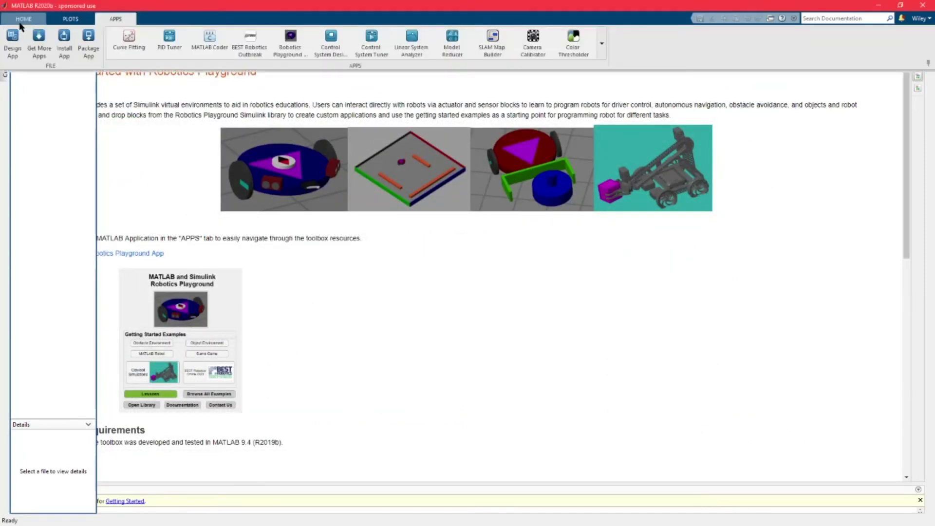
click(27, 20)
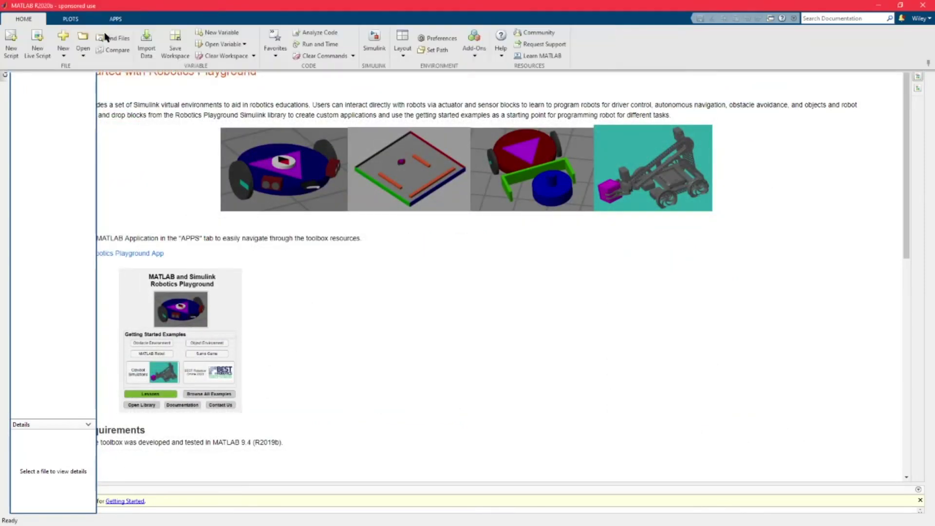
click(380, 49)
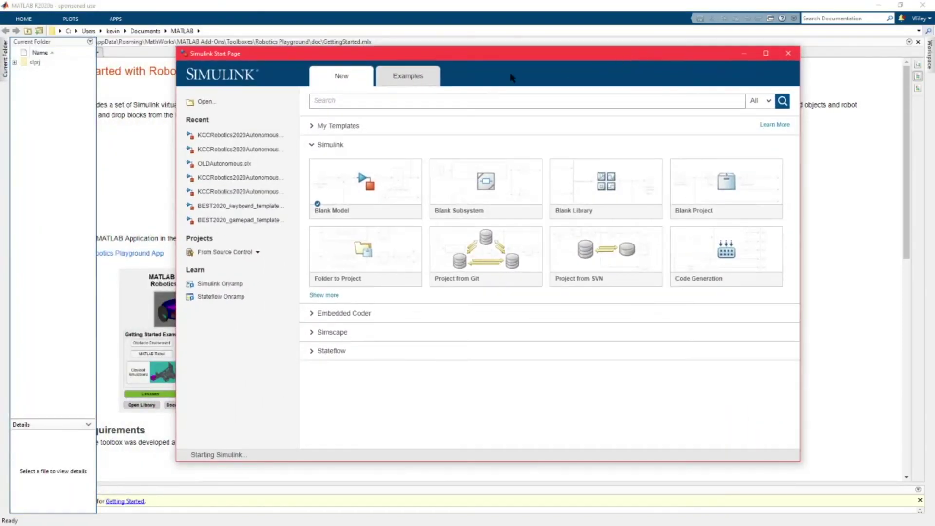
mouse_move(339, 188)
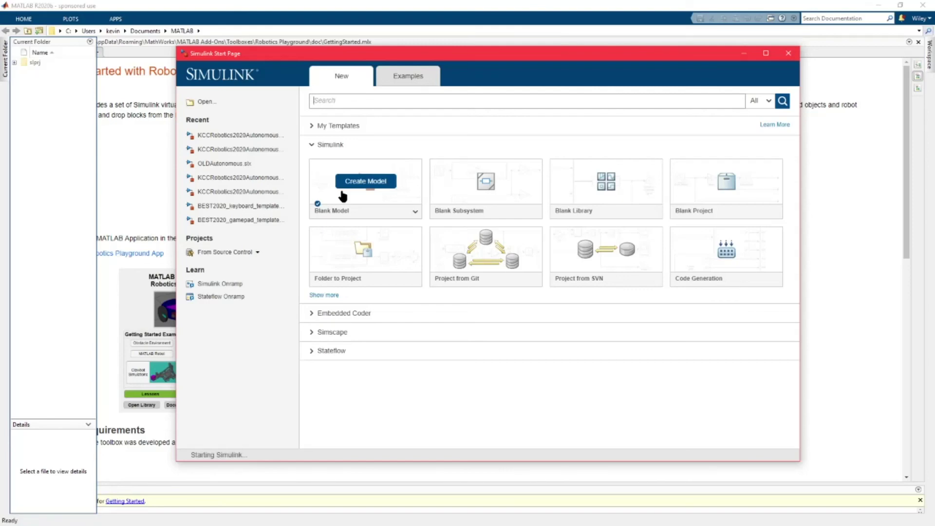
click(340, 188)
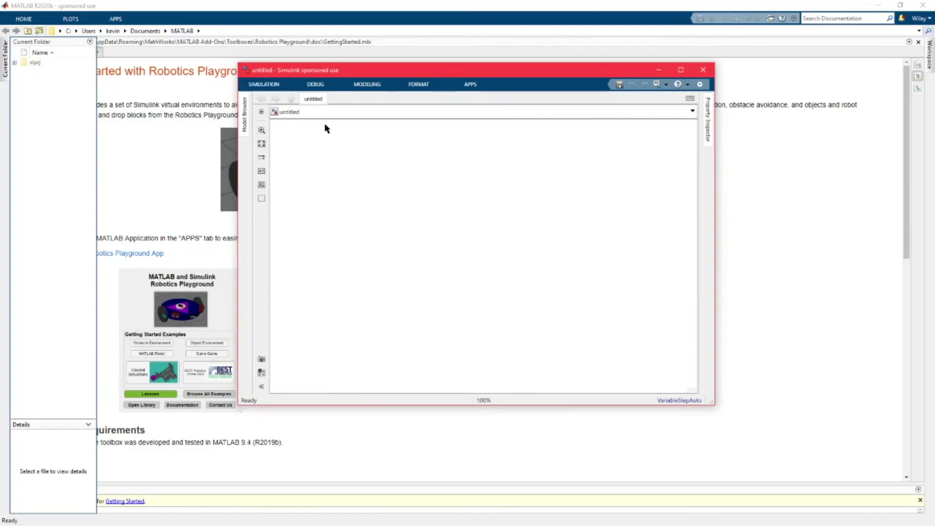
- Browse the Library Browser's Additional Math & Discrete and Commonly Used Blocks groups, then close it
click(263, 84)
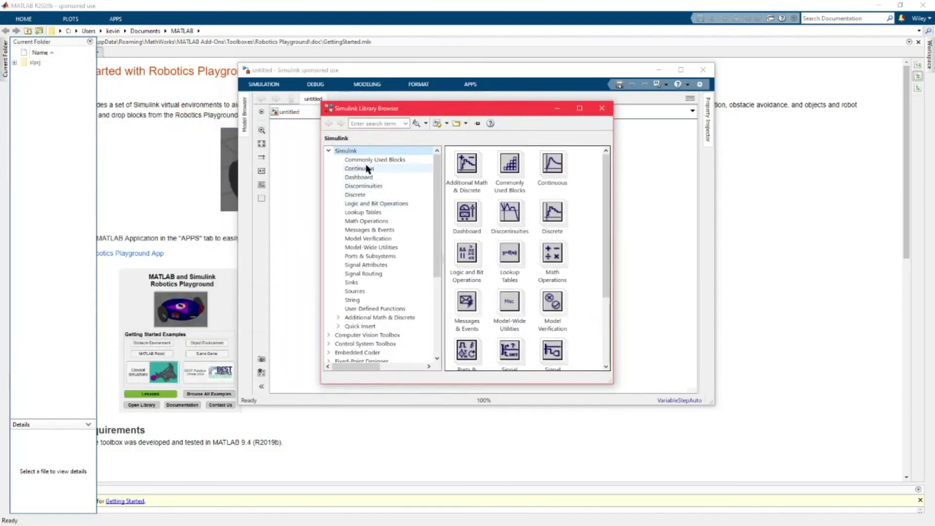
double_click(475, 168)
double_click(501, 173)
click(375, 159)
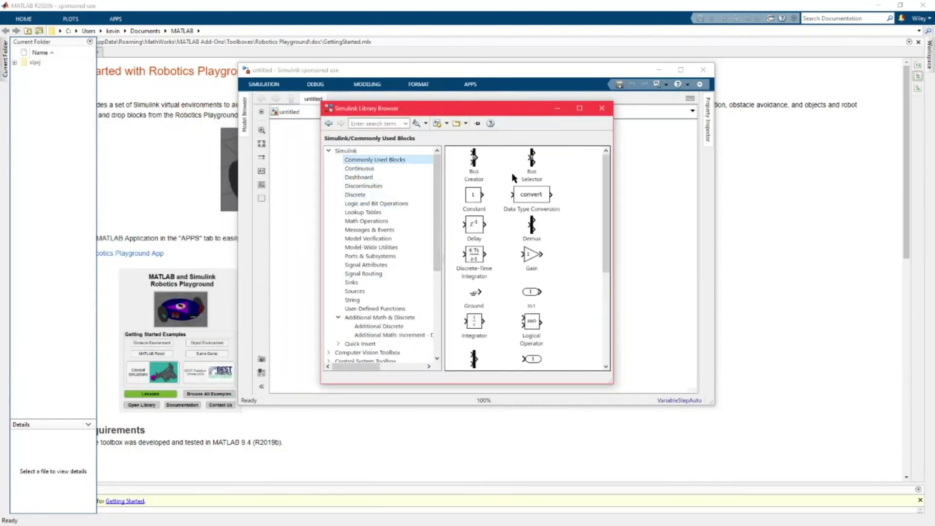
click(607, 110)
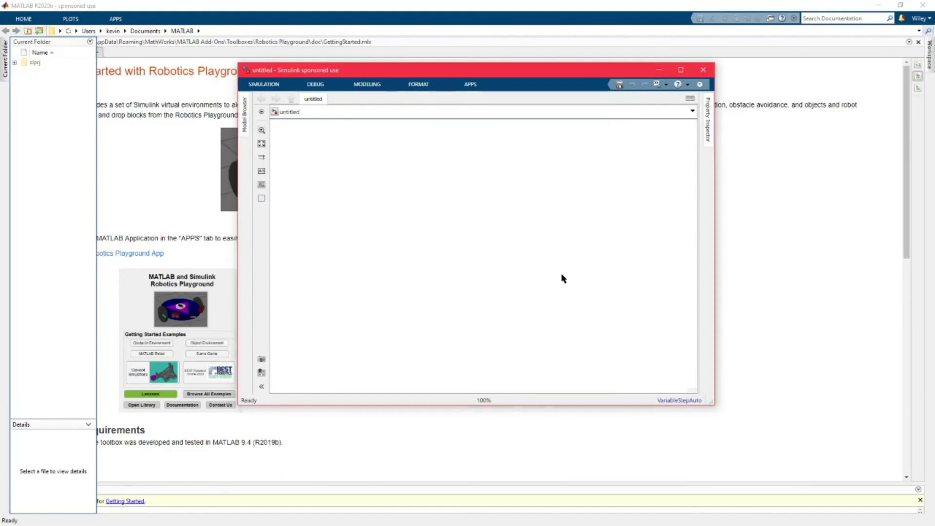
- Insert an Add block into the empty model via quick search 'add', then reopen the Library Browser
double_click(411, 182)
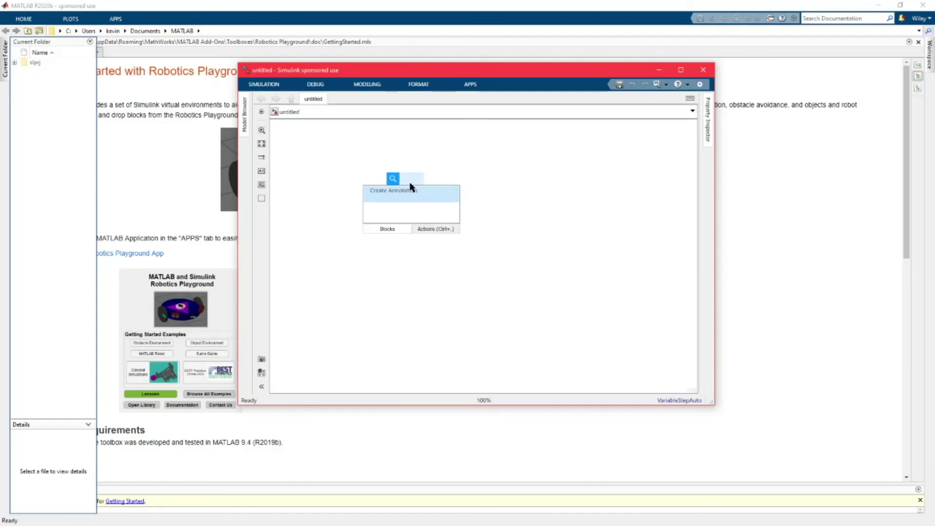
text(add)
click(390, 195)
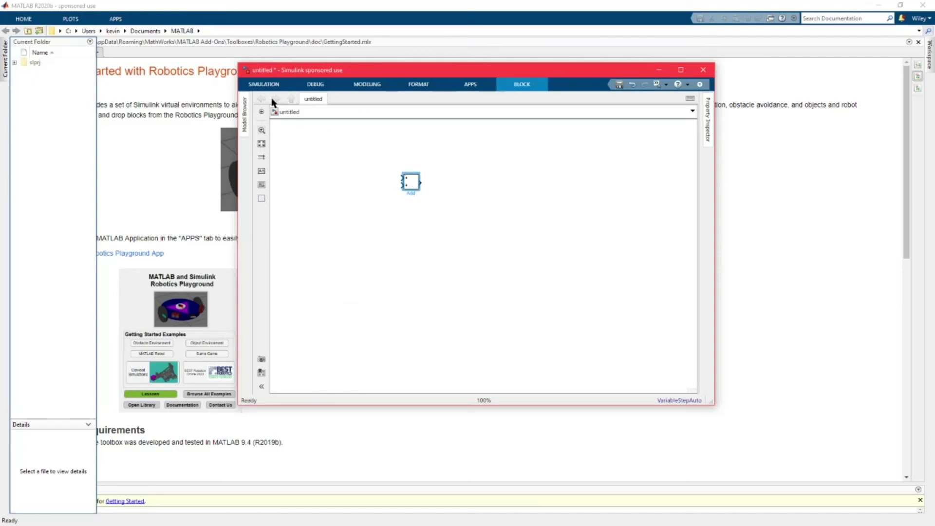
click(266, 85)
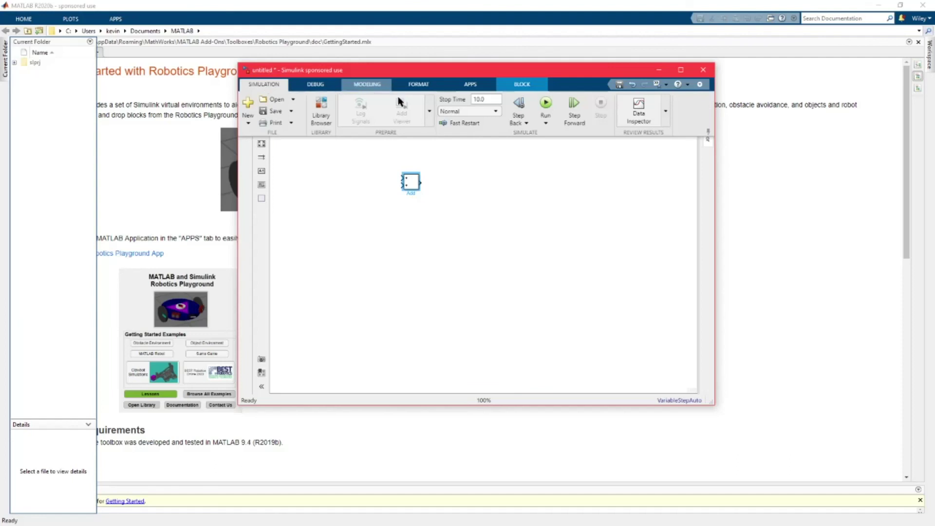
click(321, 108)
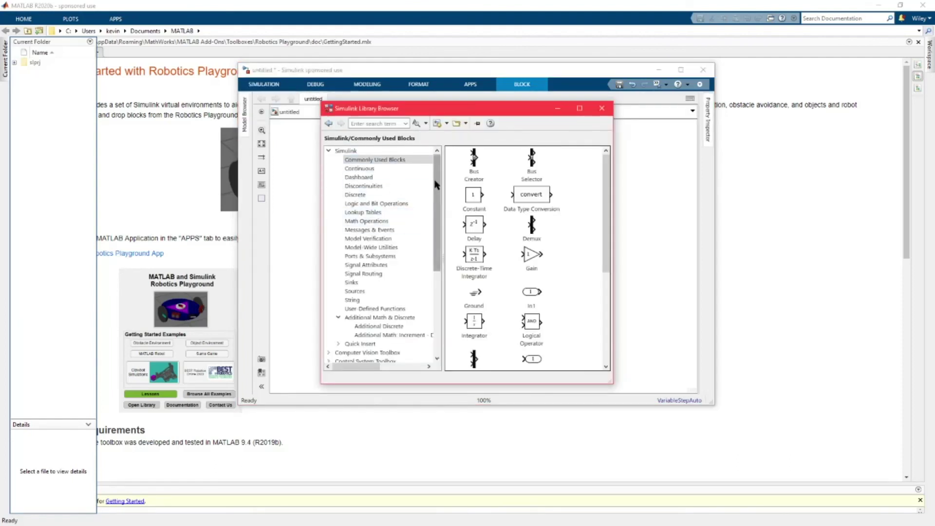
- Select the ARM Cortex-based VEX Microcontroller support package to list its Actuators, Gamepad, LCD, Sensors and Utilities libraries
drag(439, 191, 439, 270)
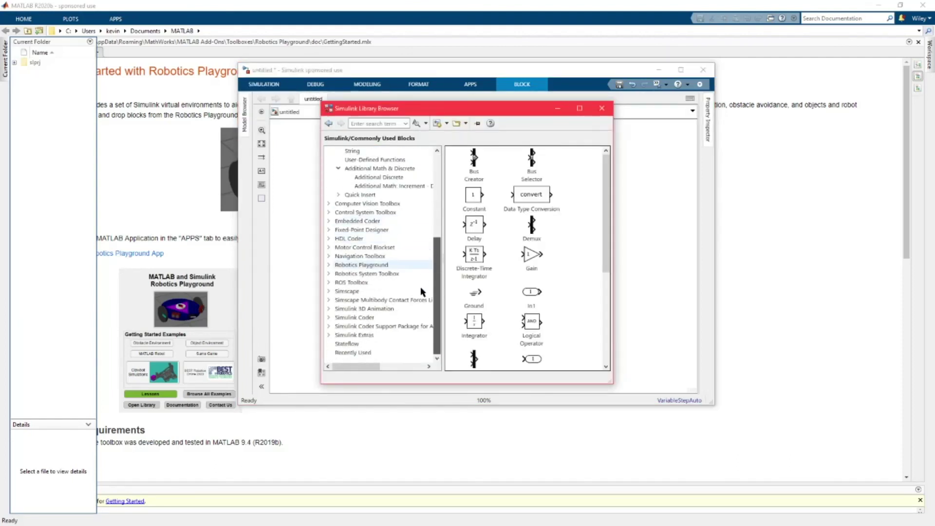
click(359, 327)
click(360, 318)
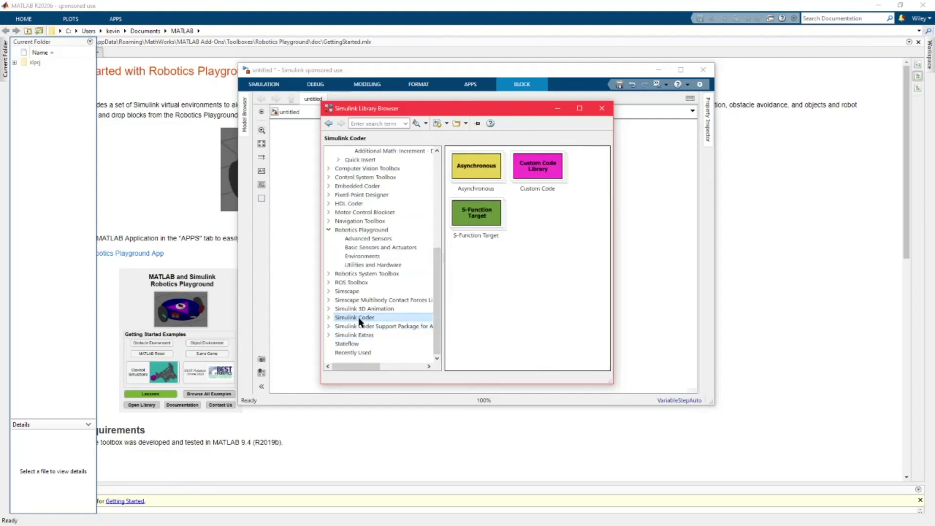
click(359, 327)
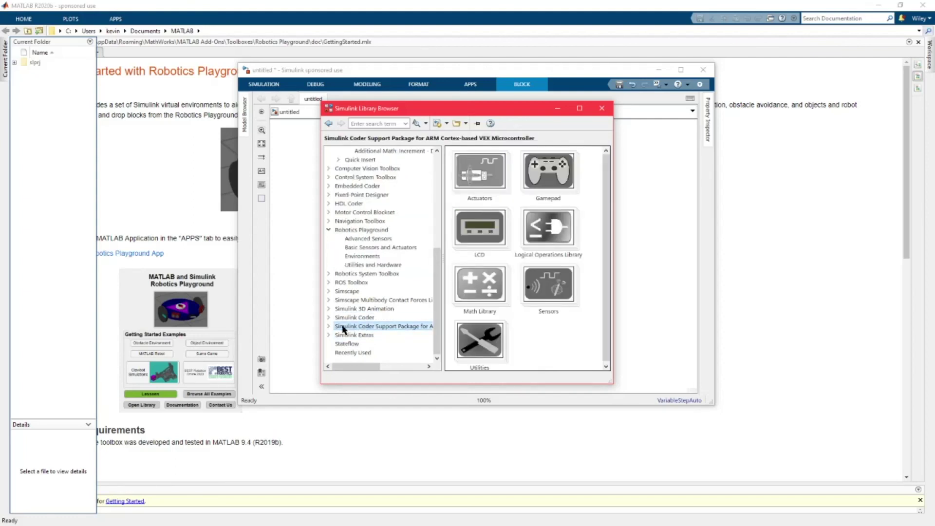